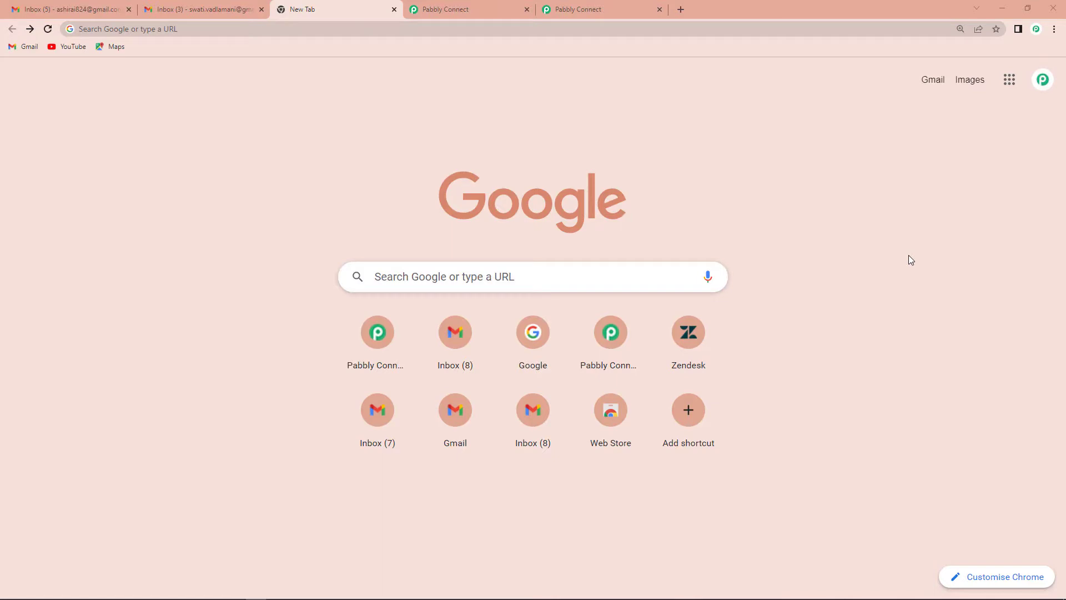
# Go to pabbly.com/connect, sign in, and launch the Pabbly Connect app
pyautogui.click(130, 34)
pyautogui.write('www.pabbly.com/connect/')
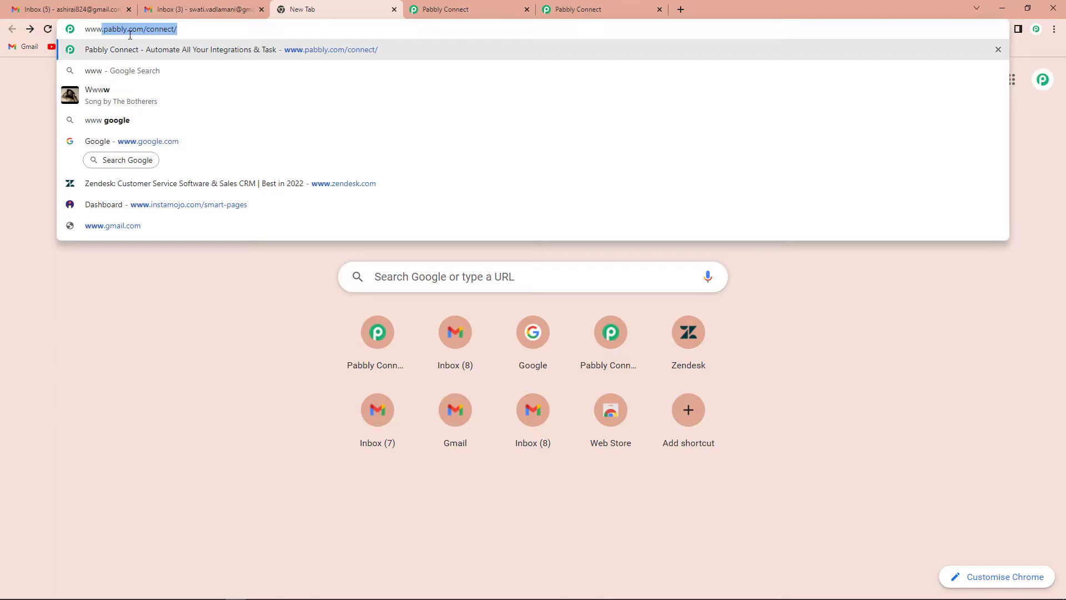
pyautogui.press('Return')
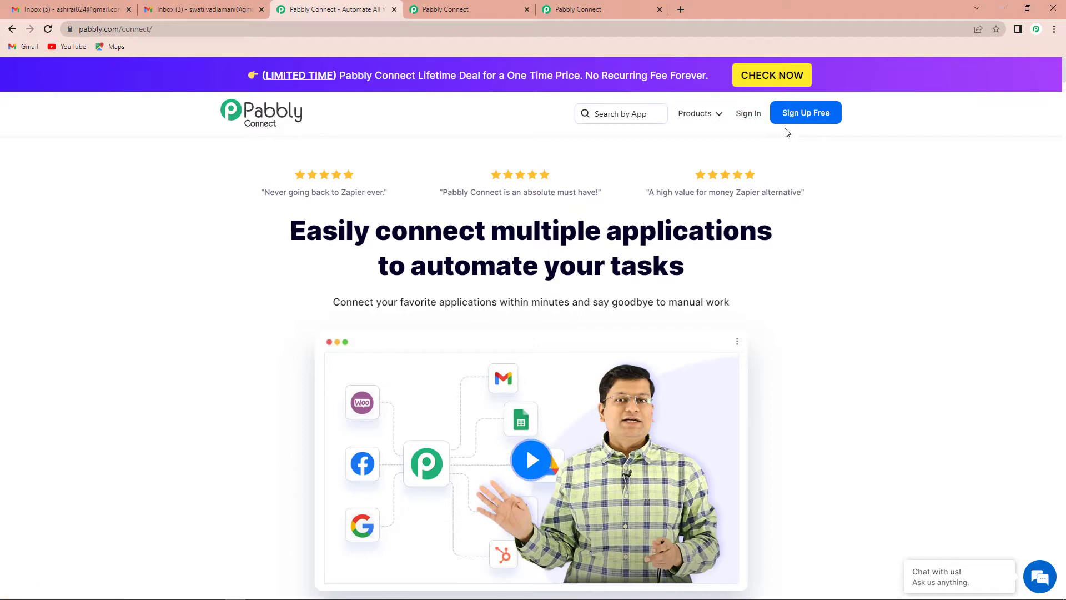
pyautogui.click(747, 118)
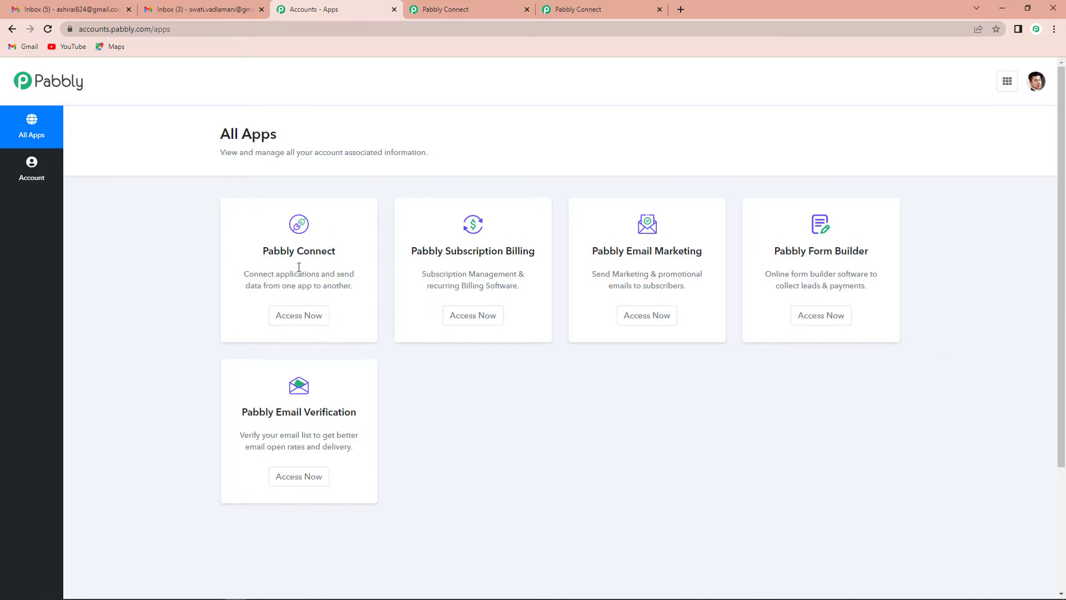
pyautogui.click(297, 315)
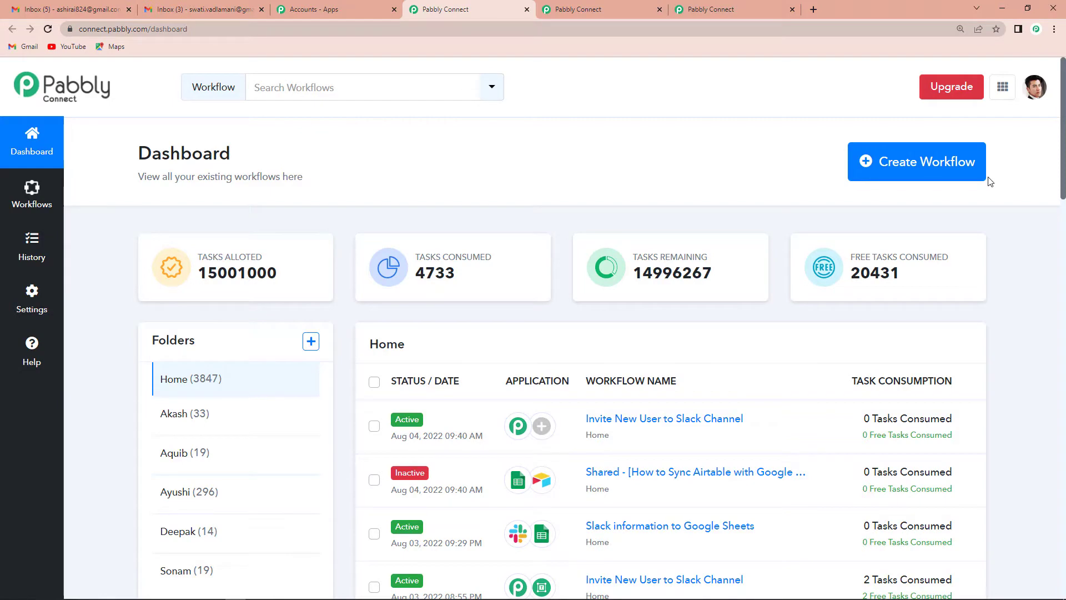
# Create a new workflow named 'Invite New User to Slack Channel'
pyautogui.click(934, 165)
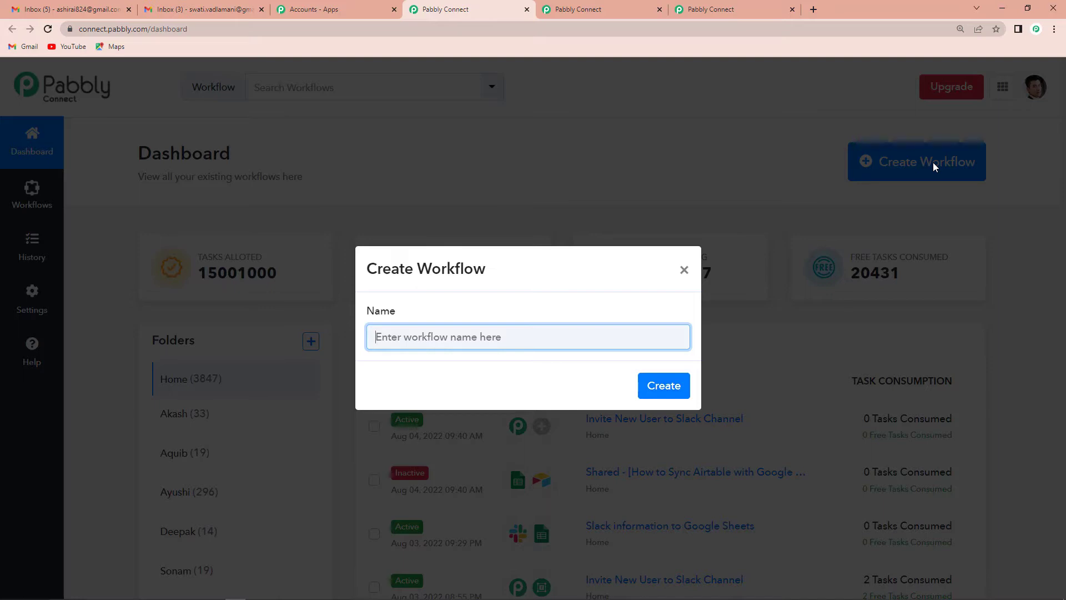
pyautogui.write('Invite New User to Slack Channel')
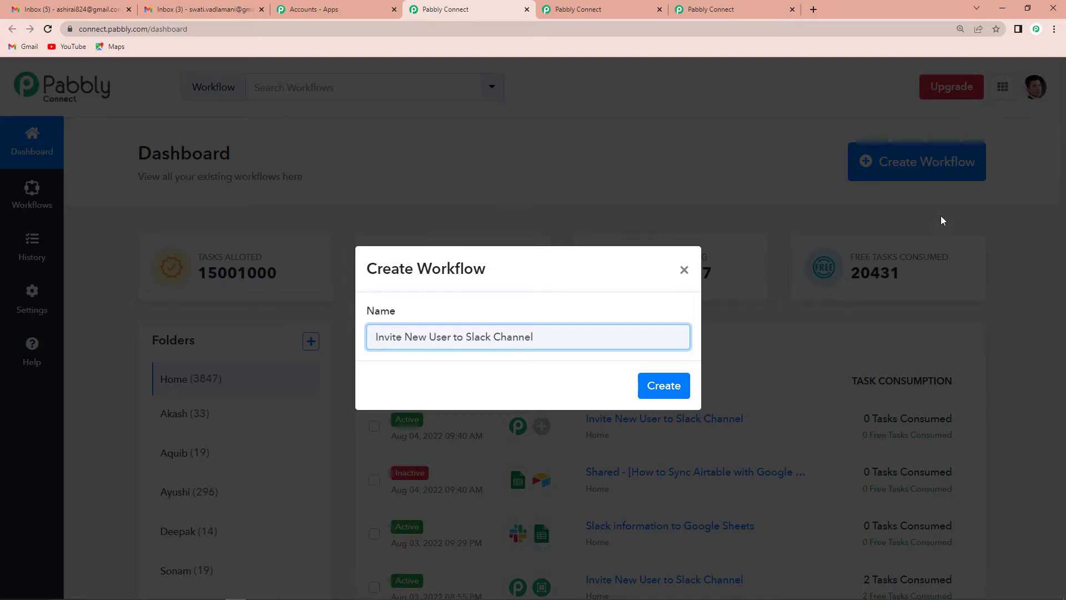
pyautogui.click(660, 387)
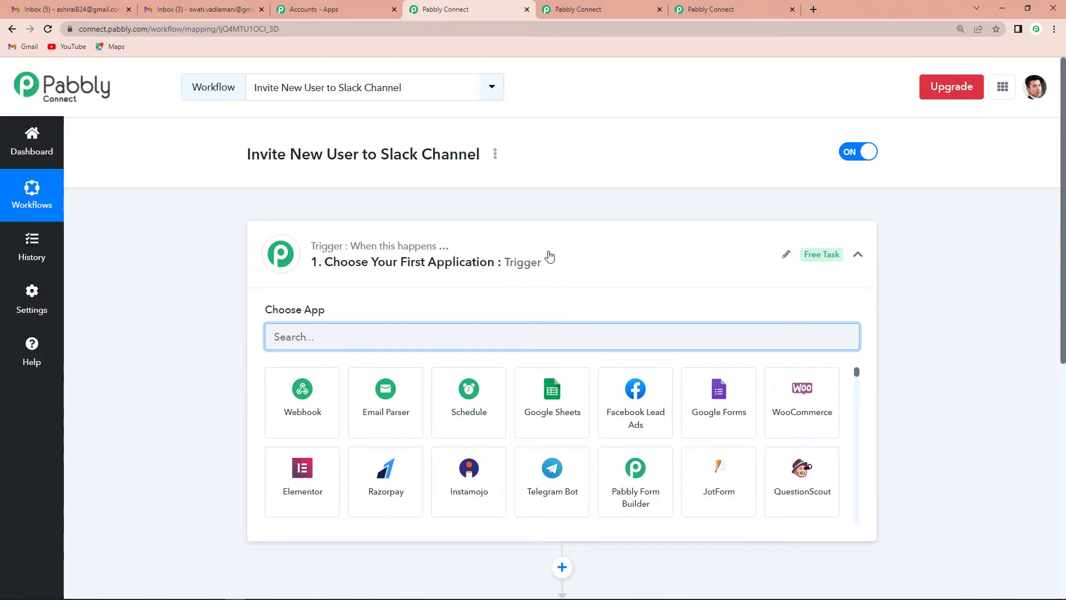
# Choose Pabbly Form Builder from the trigger's Choose App grid
pyautogui.scroll(-4, 550, 255)
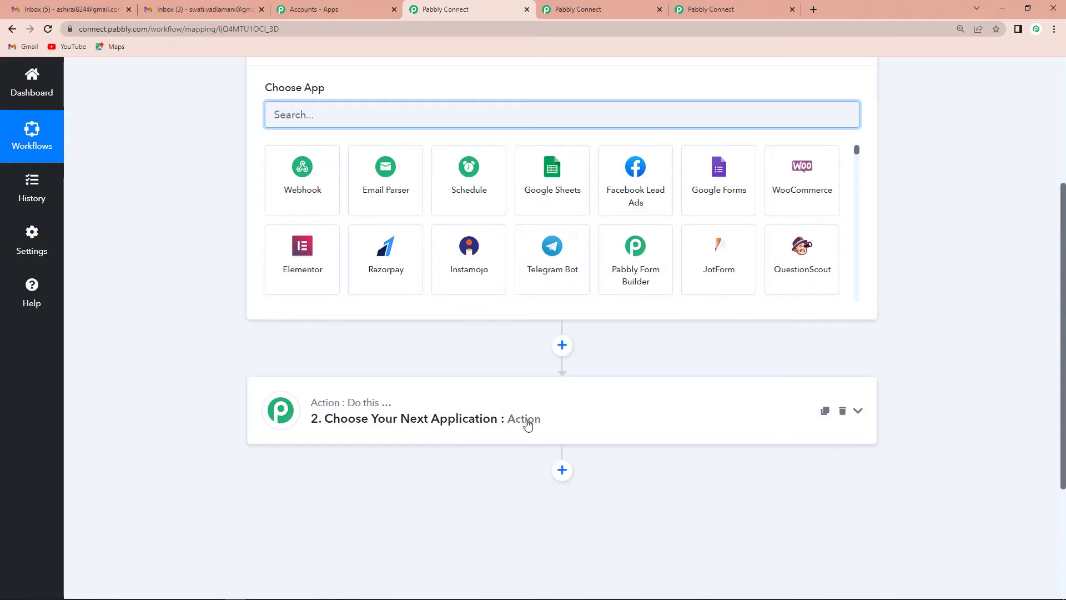
pyautogui.scroll(3, 528, 425)
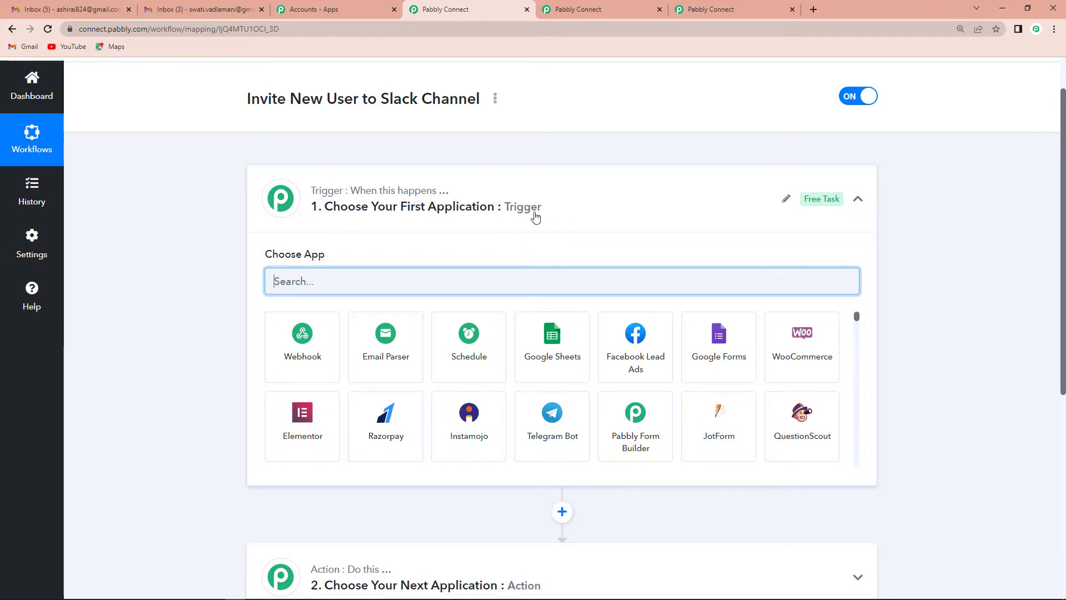
pyautogui.scroll(-2, 535, 217)
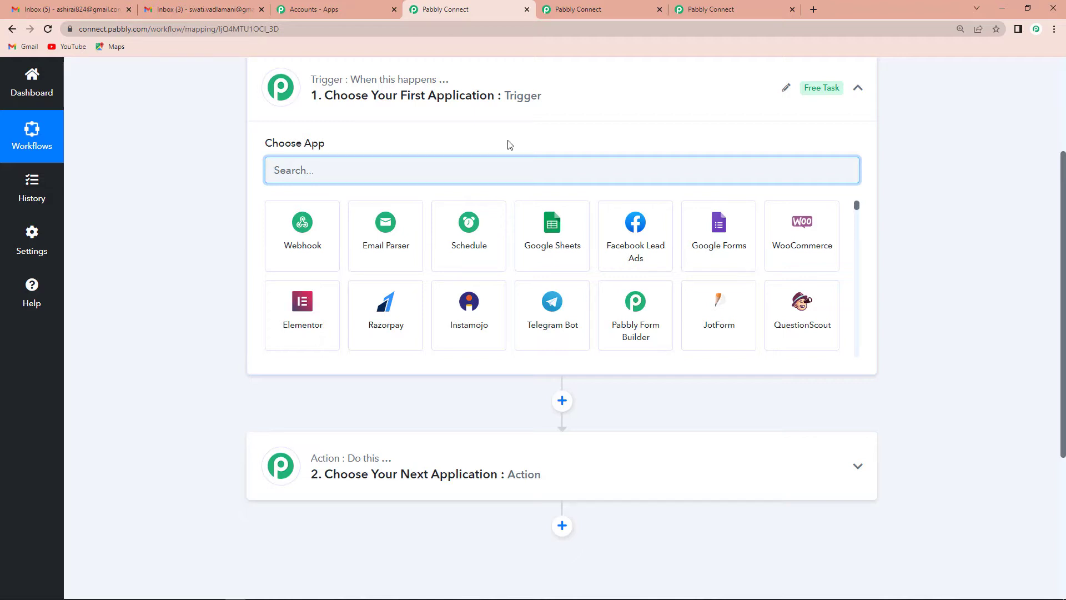
pyautogui.click(635, 329)
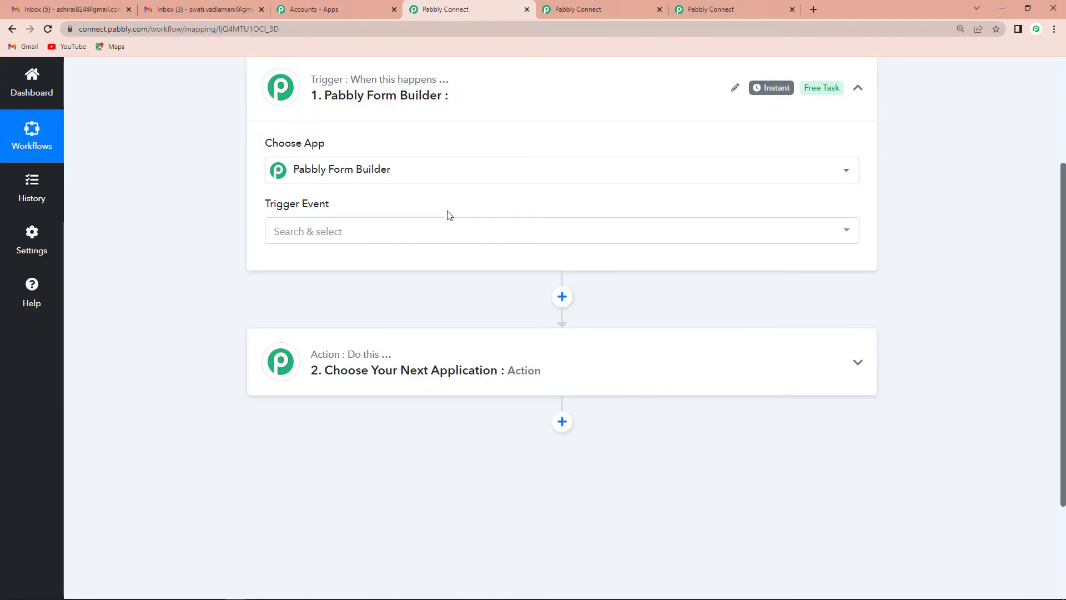
# Set the trigger event to New Form Submission and bring up the 'New User - Slack' form
pyautogui.click(355, 231)
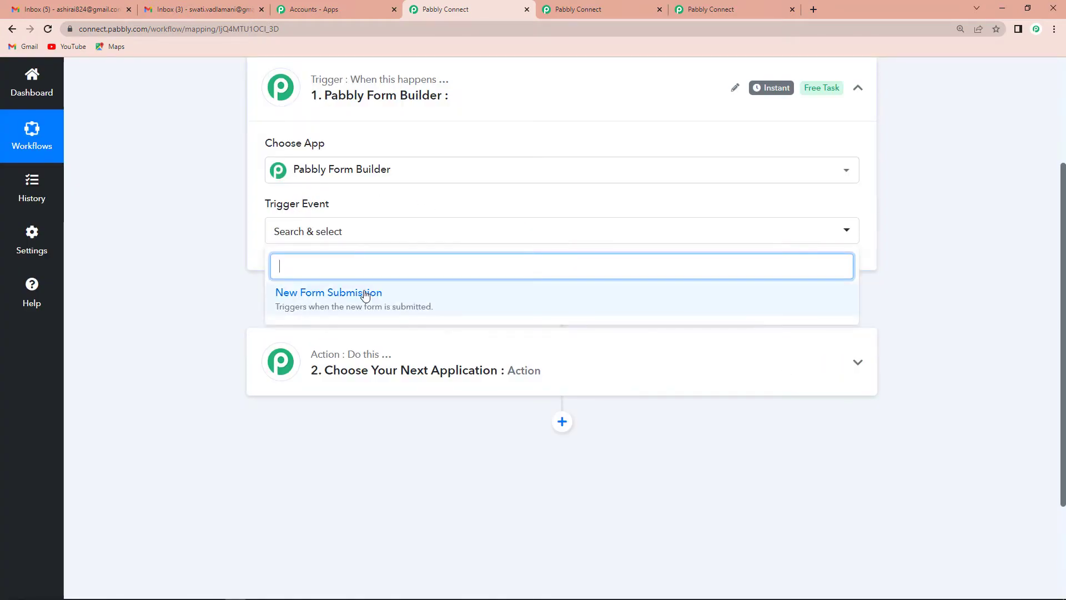
pyautogui.click(366, 295)
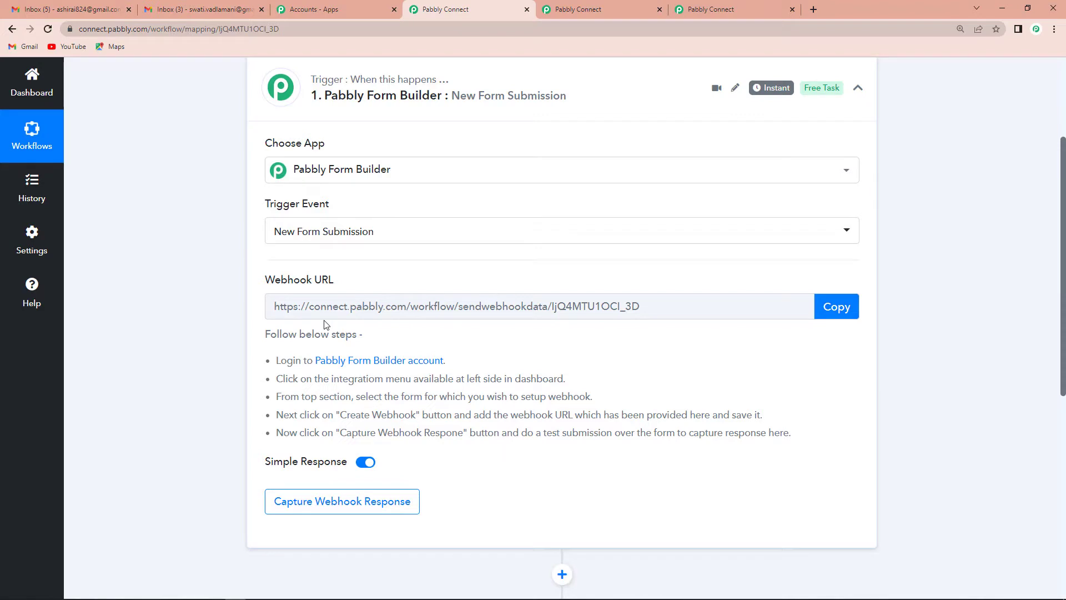
pyautogui.hotkey('ctrl', 'Tab')
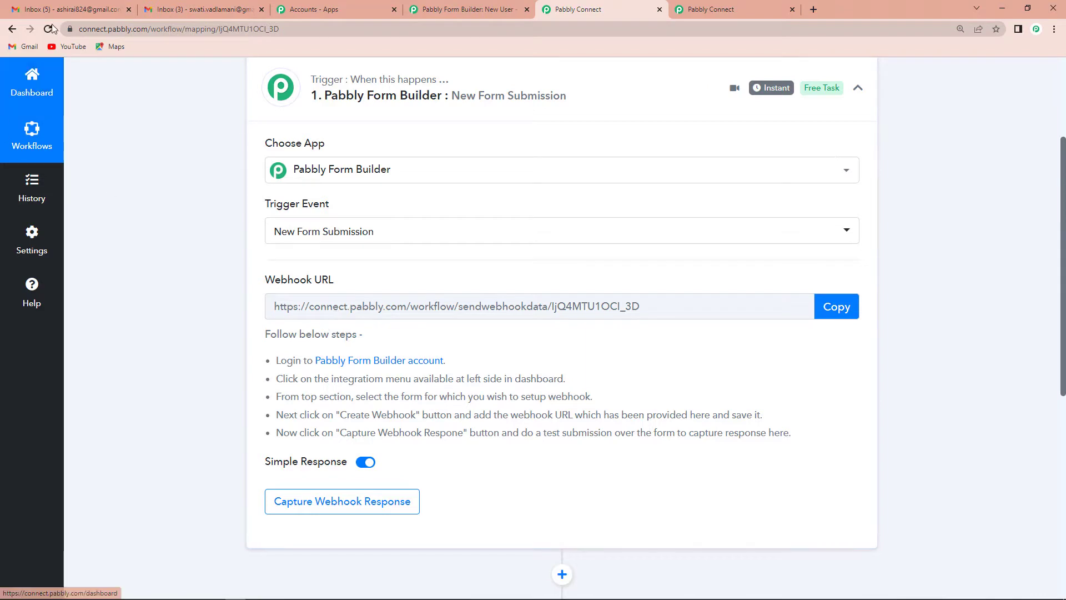
pyautogui.click(479, 9)
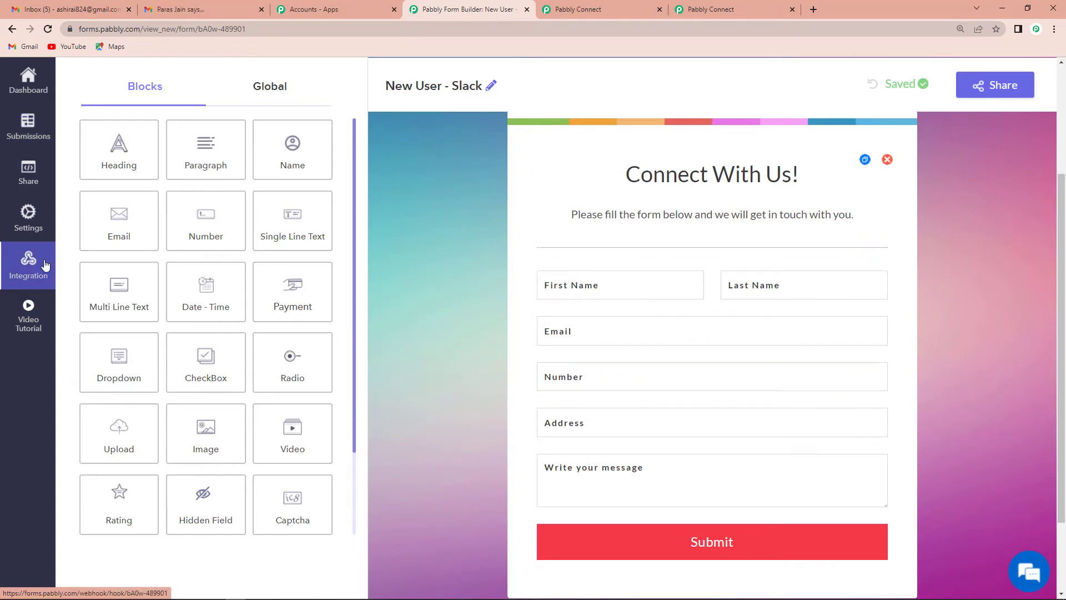
# Start a new webhook from the 'New User - Slack' form's Integration settings
pyautogui.click(26, 267)
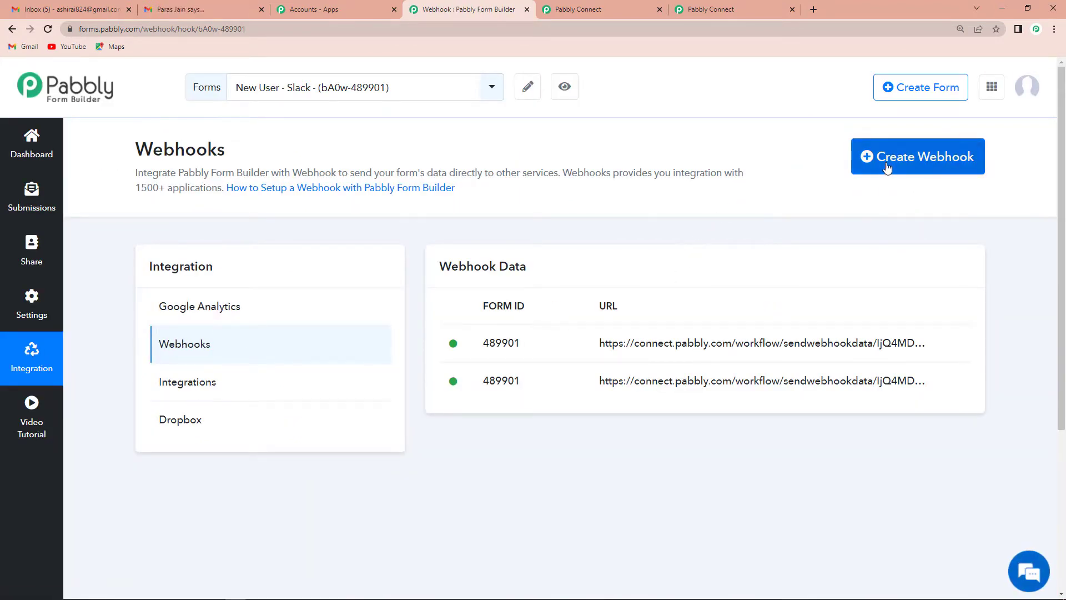
pyautogui.click(924, 160)
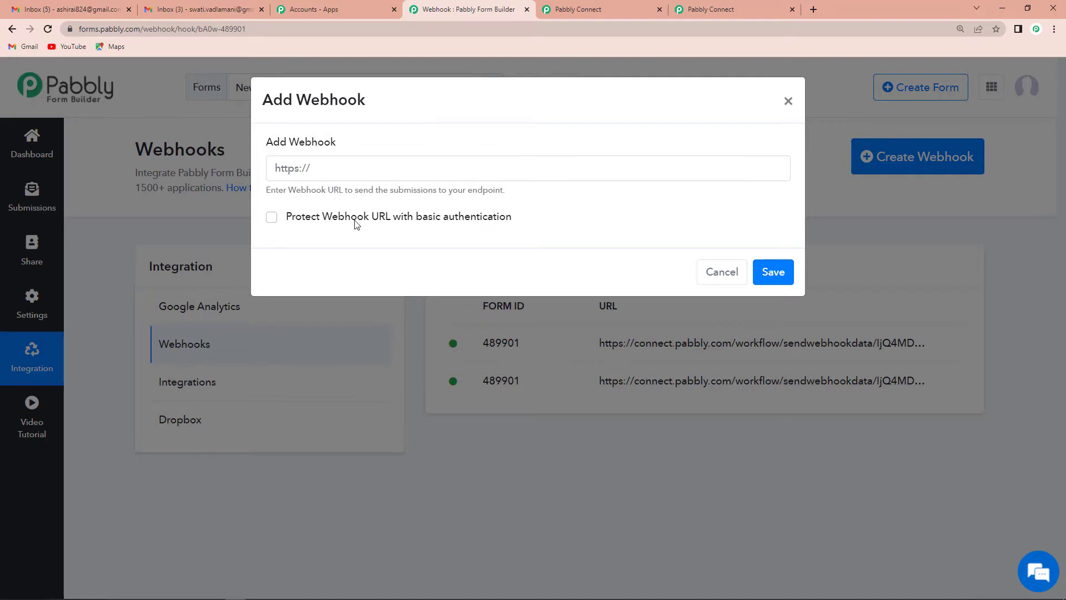
pyautogui.click(573, 12)
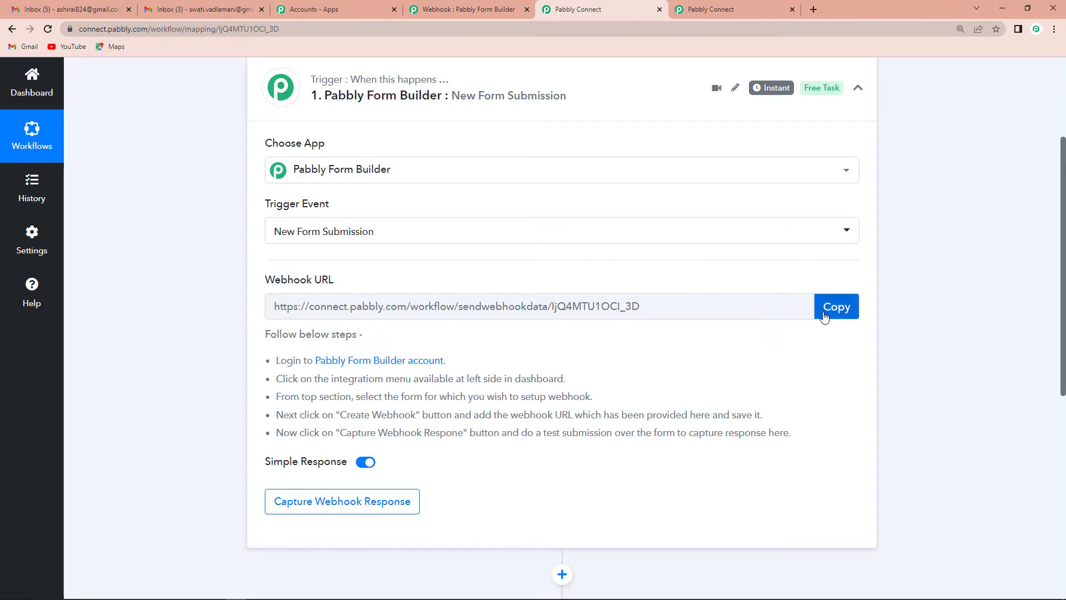
# Copy the workflow's webhook URL into the form's Add Webhook dialog and save it
pyautogui.click(815, 313)
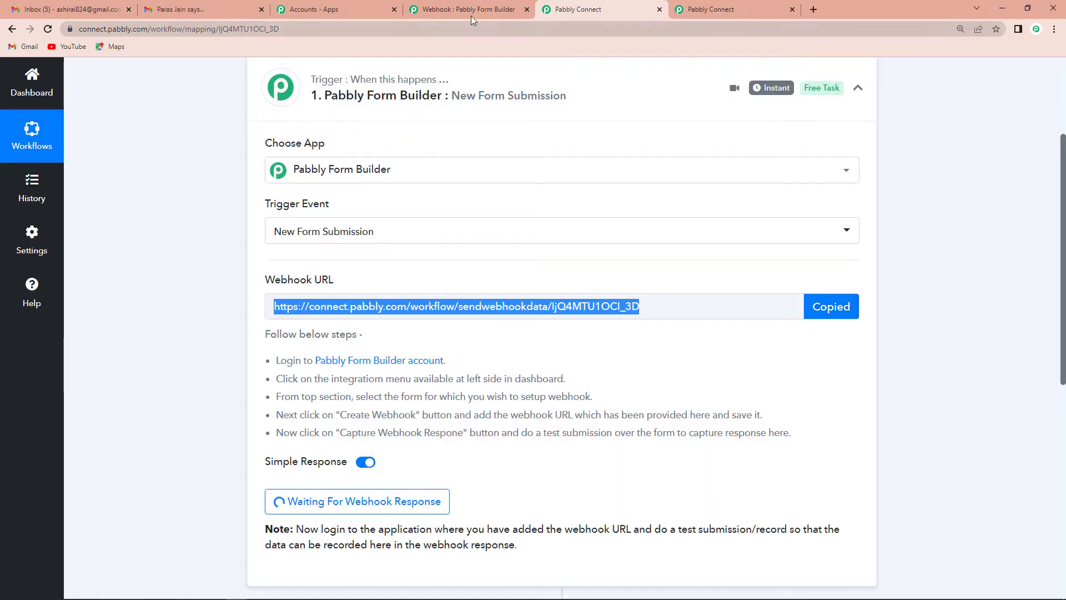
pyautogui.click(466, 10)
pyautogui.click(458, 167)
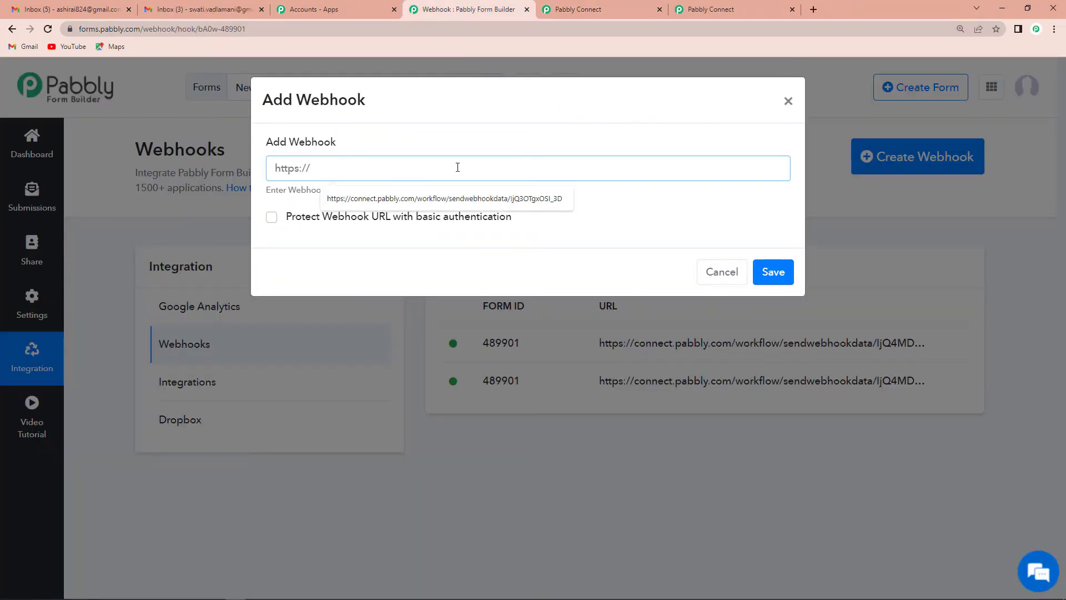
pyautogui.hotkey('ctrl', 'v')
pyautogui.click(767, 279)
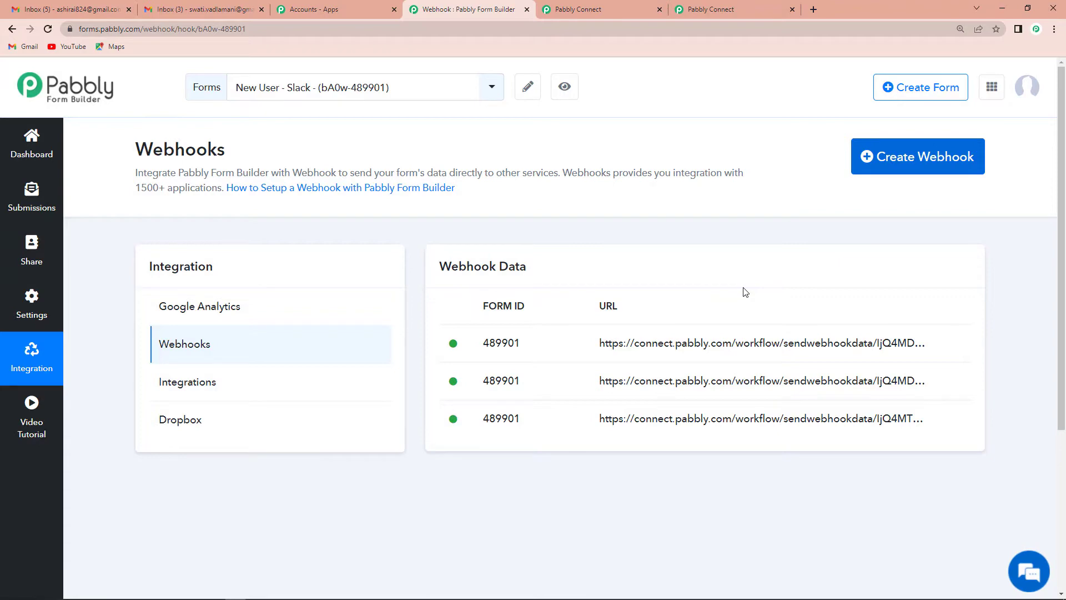
# Re-capture the workflow's webhook response and preview the form in a new tab
pyautogui.click(564, 9)
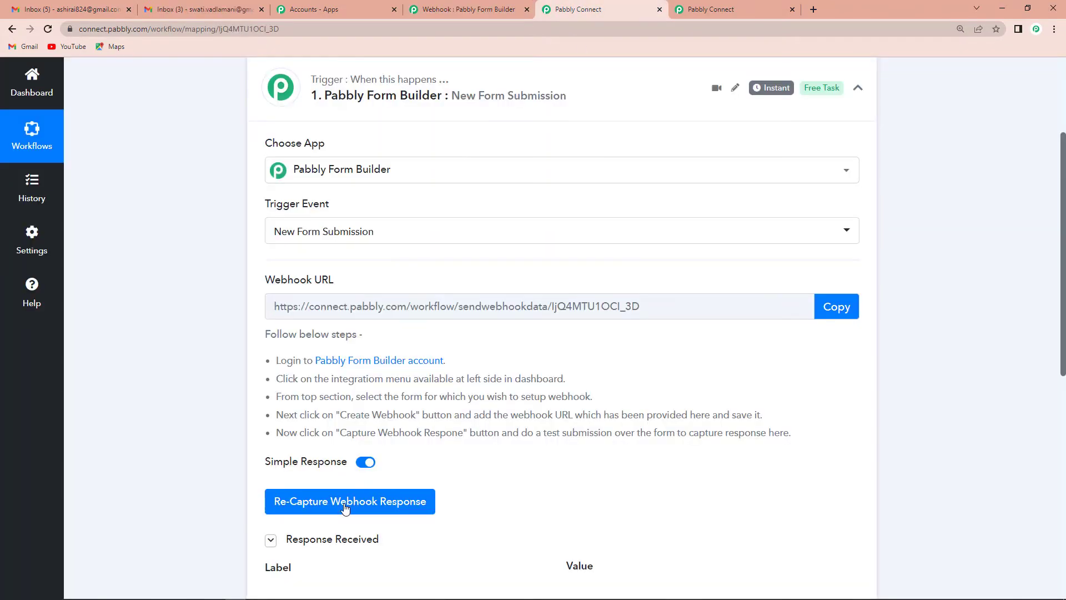
pyautogui.click(346, 503)
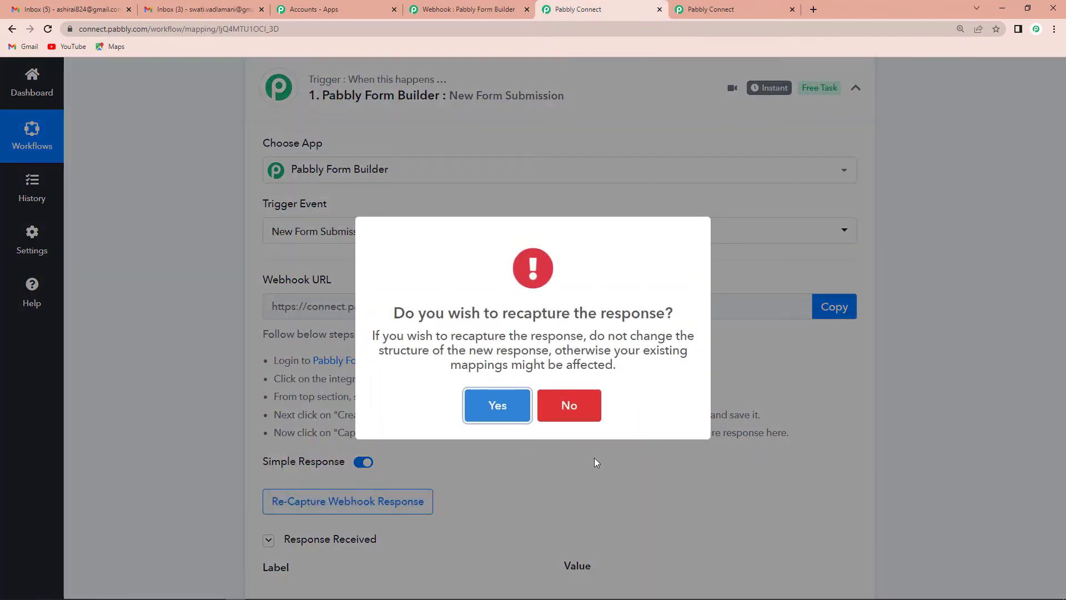
pyautogui.click(489, 404)
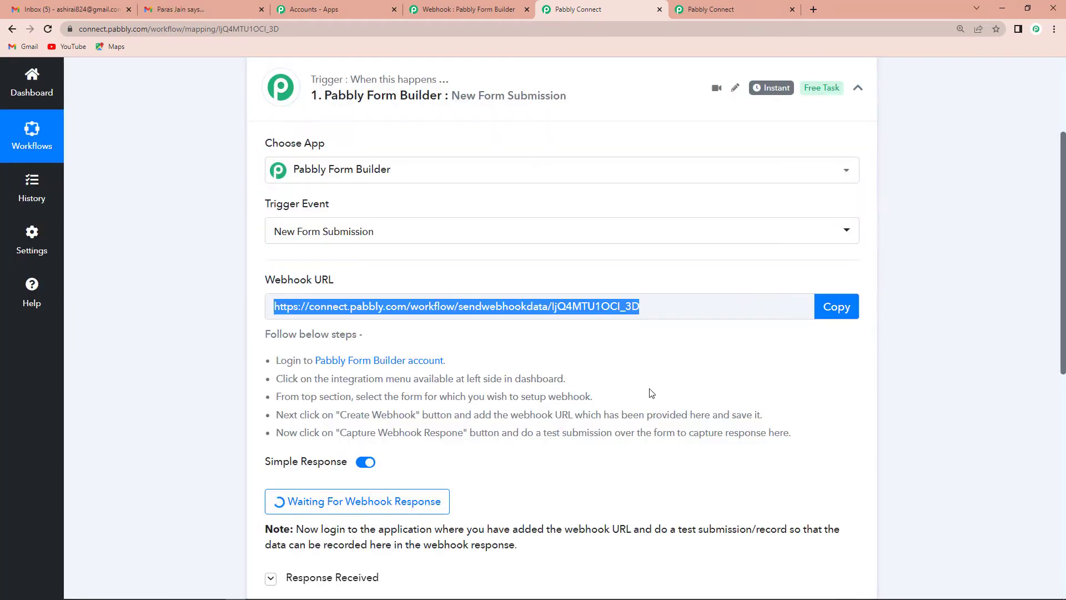
pyautogui.scroll(-2, 650, 394)
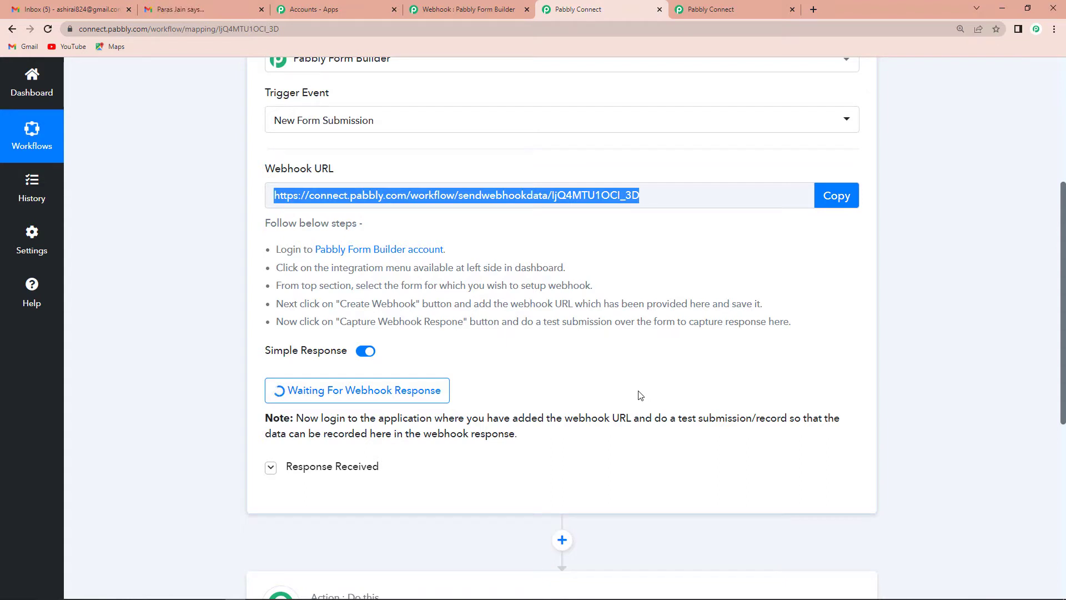
pyautogui.click(462, 11)
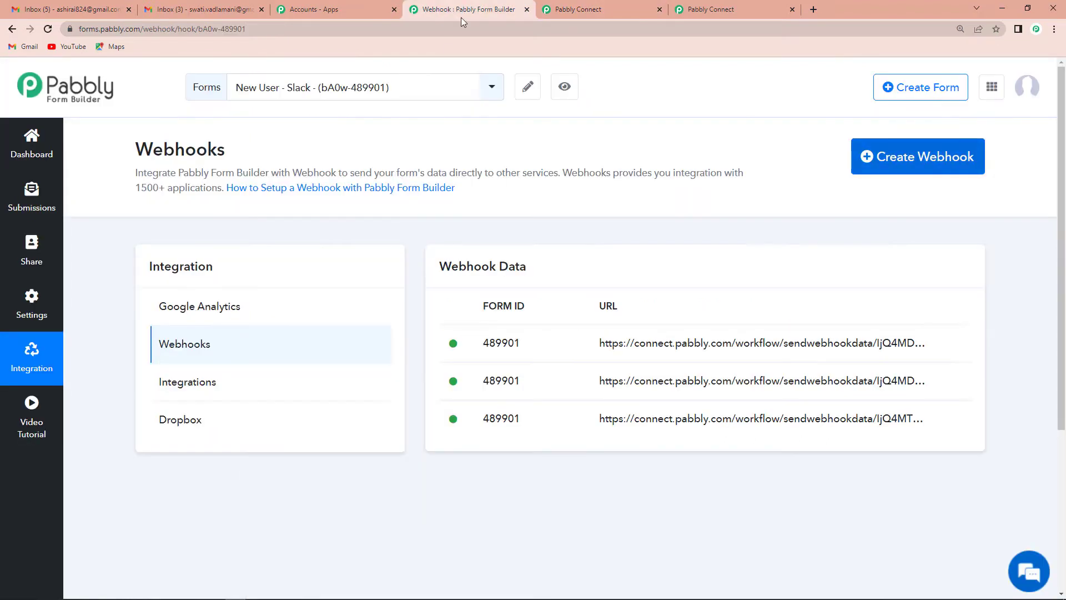
pyautogui.click(566, 86)
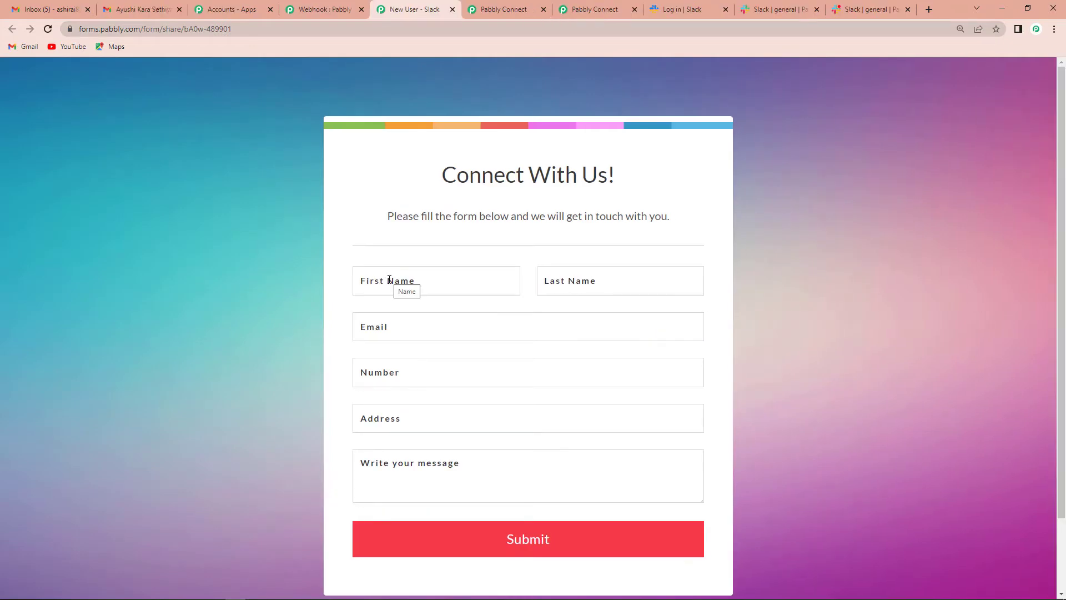
# Fill the test form with name 'Dummy123 Testing', a suggested email and number
pyautogui.click(389, 280)
pyautogui.write('Dummy123')
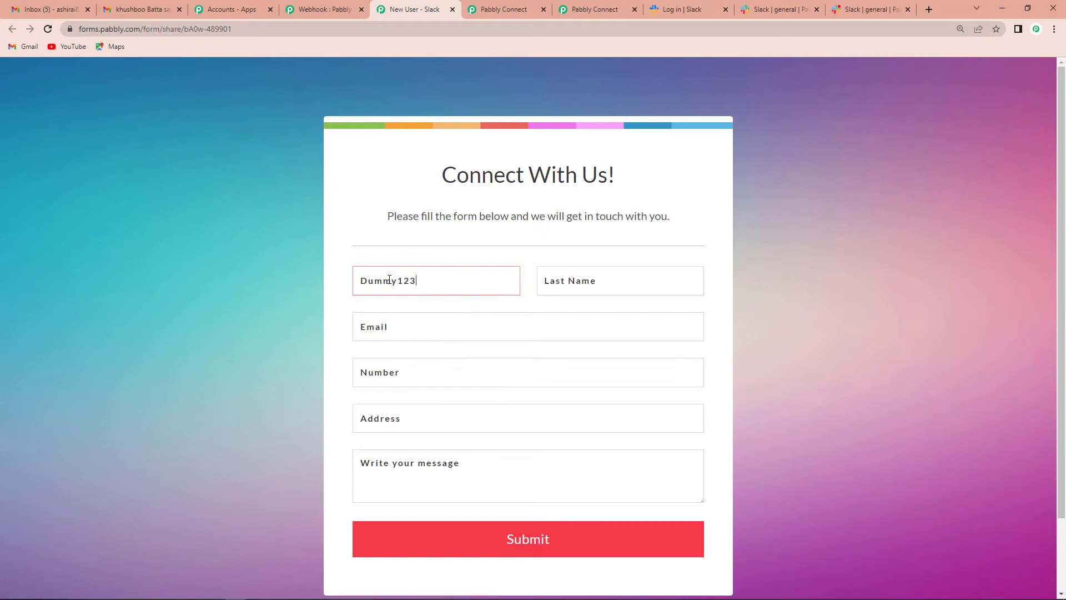
pyautogui.write('Testing')
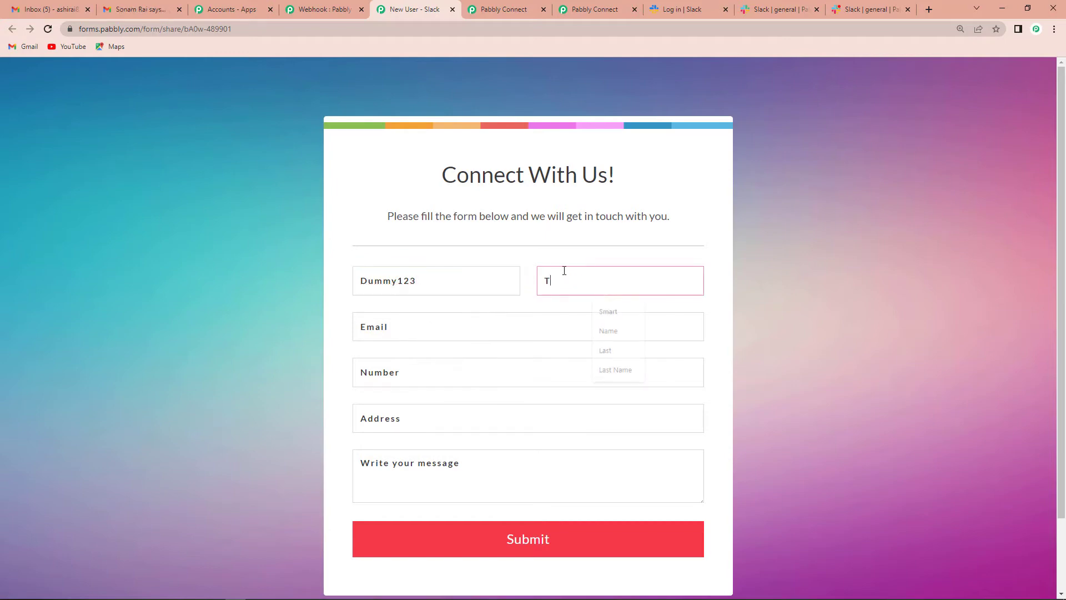
pyautogui.click(477, 332)
pyautogui.click(448, 425)
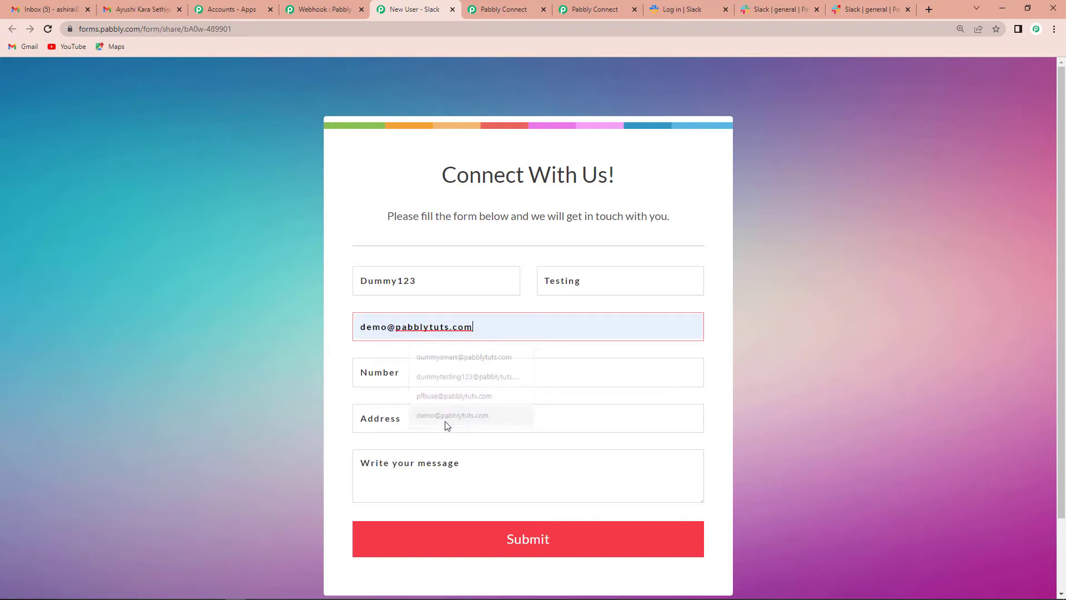
pyautogui.click(409, 376)
pyautogui.click(436, 410)
# Add a random address and the message 'He', then submit the form
pyautogui.click(419, 413)
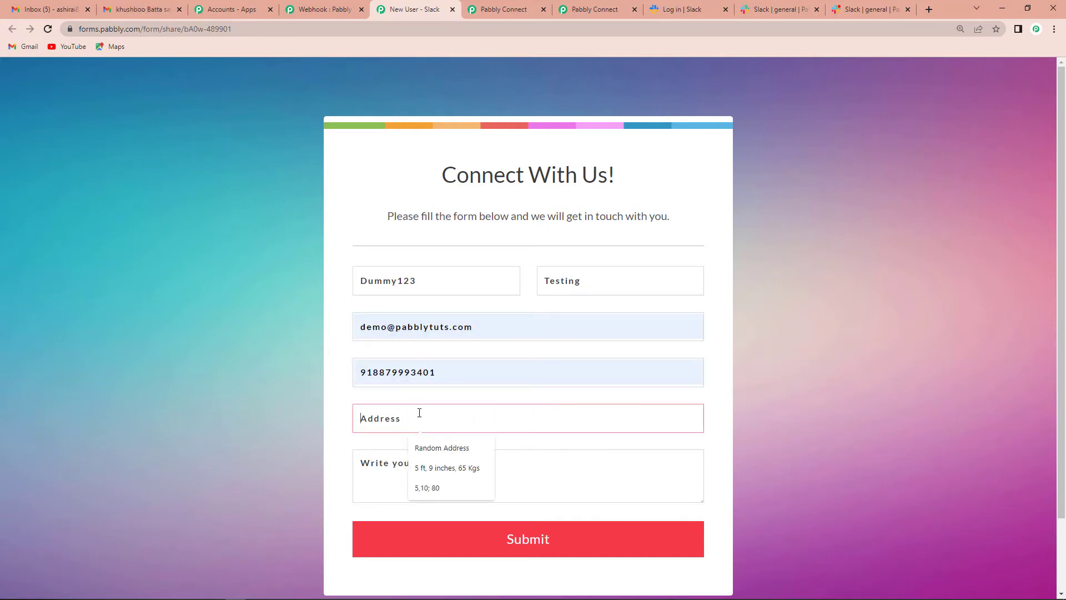
pyautogui.click(437, 450)
pyautogui.click(409, 471)
pyautogui.write('Hello')
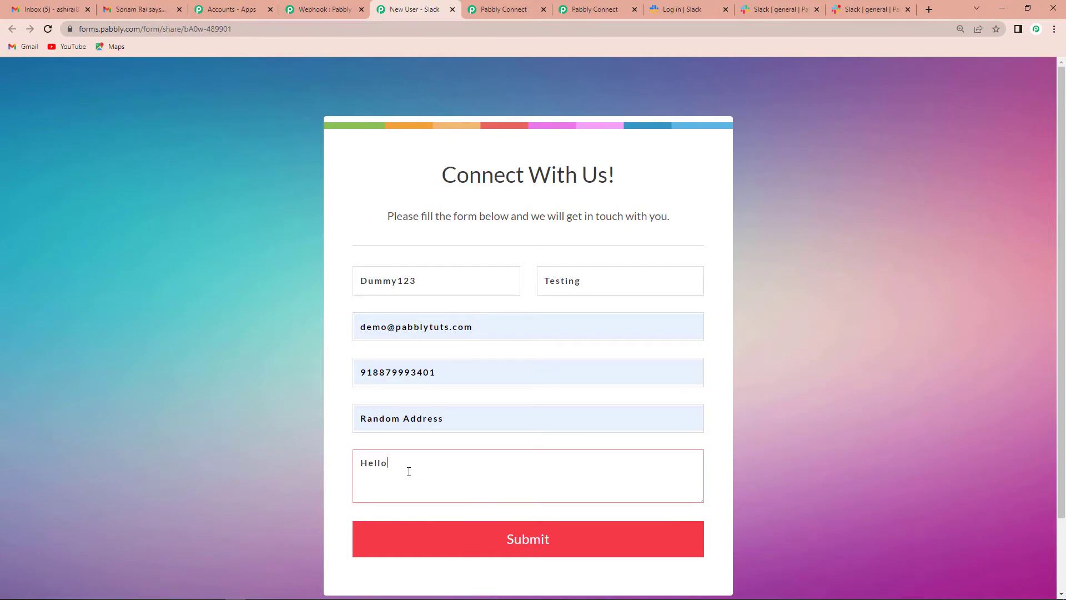
pyautogui.click(507, 543)
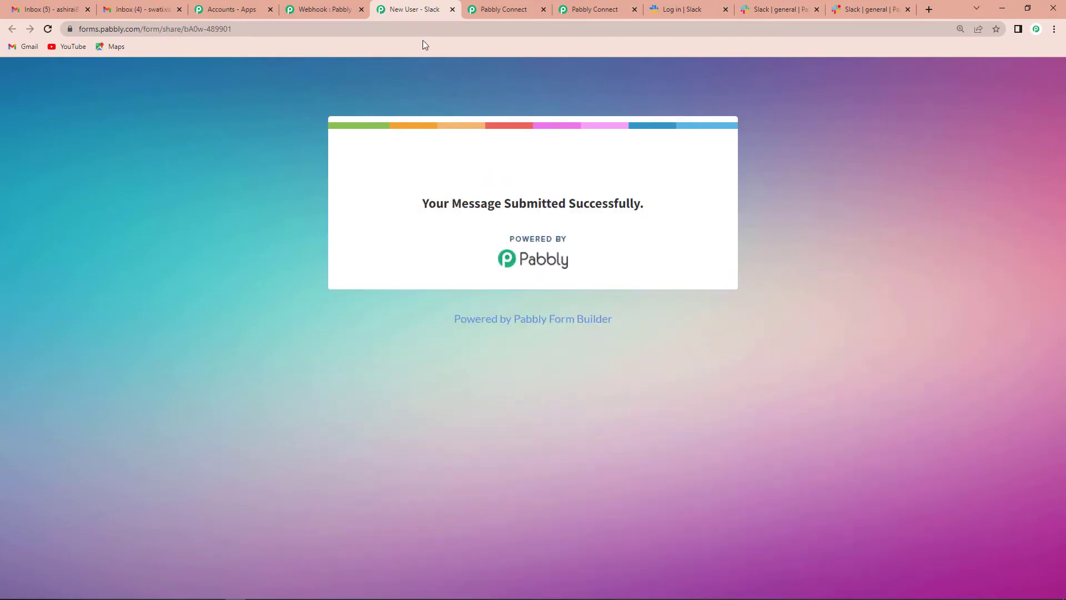
pyautogui.click(493, 12)
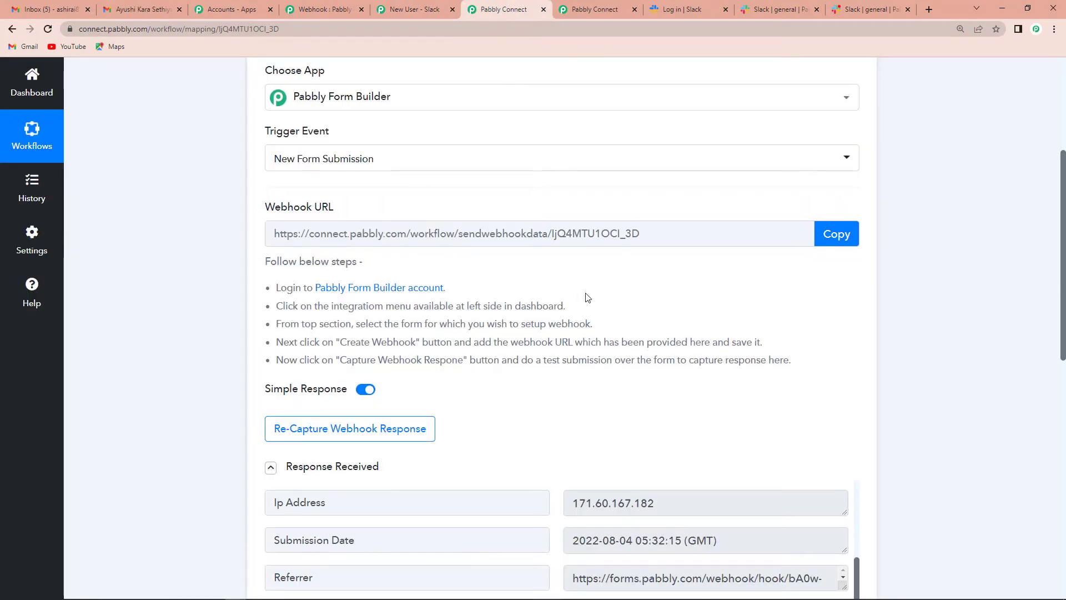
# Review the received name, email, number, address and message fields in the trigger response
pyautogui.scroll(-3, 588, 298)
pyautogui.scroll(-2, 588, 297)
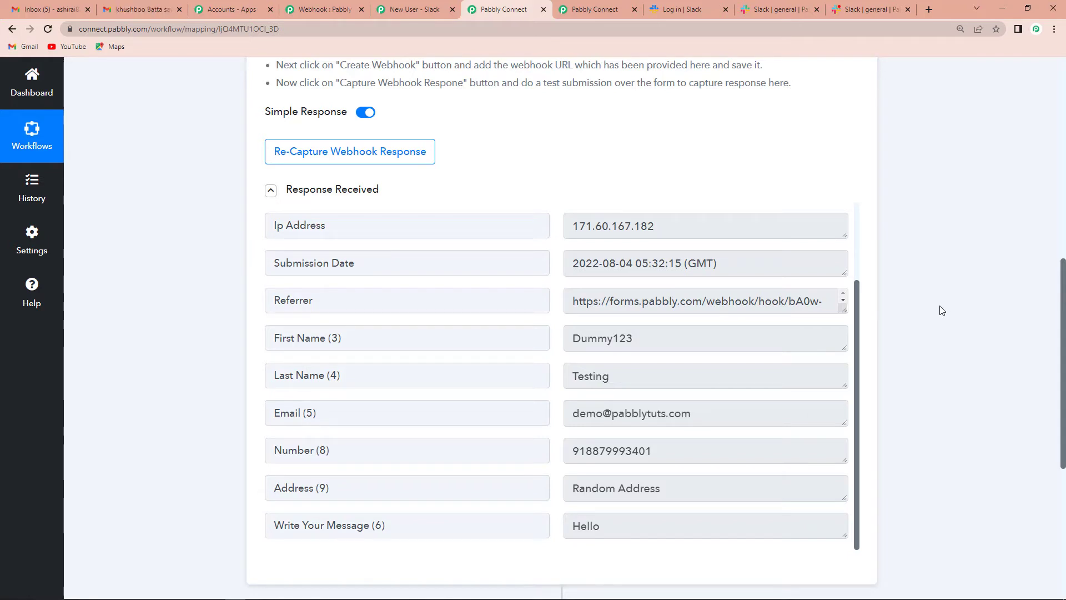
pyautogui.scroll(-6, 942, 310)
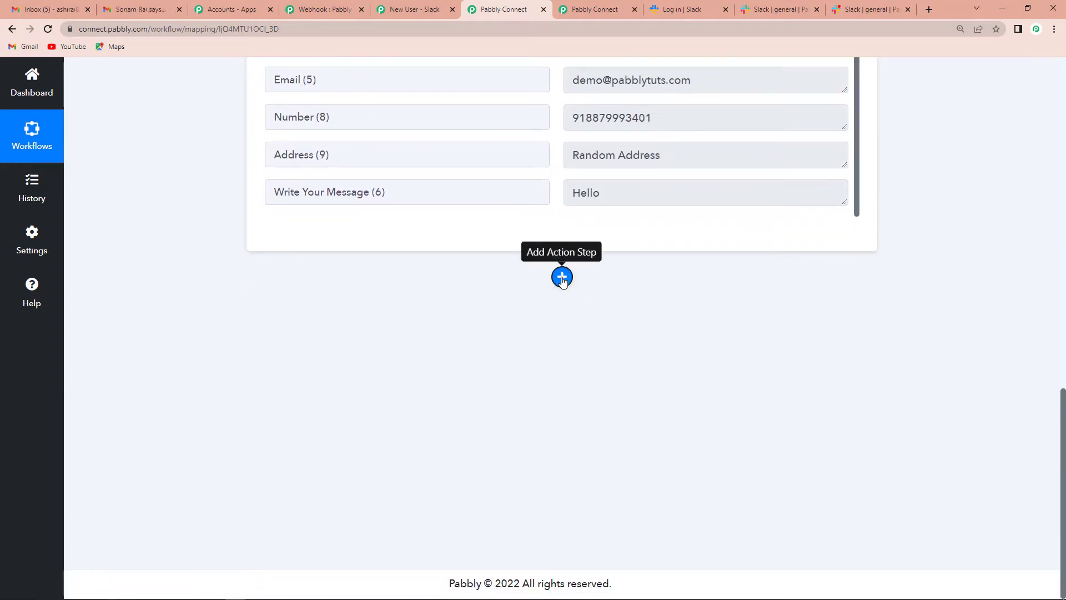
# Add a Slack action step with the Create Channel action event
pyautogui.click(562, 277)
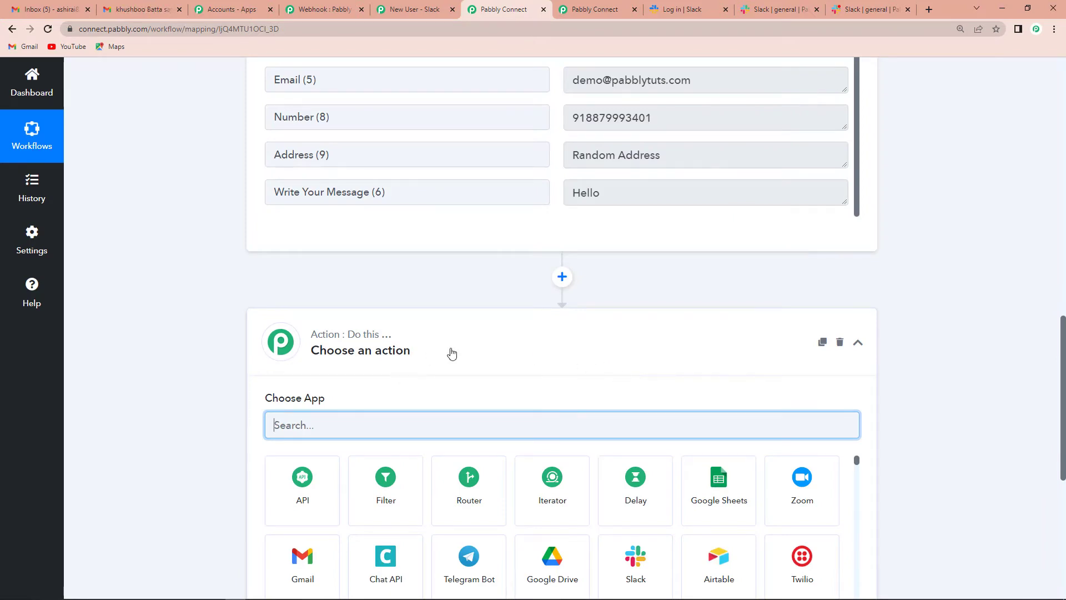
pyautogui.scroll(-2, 472, 347)
pyautogui.click(623, 446)
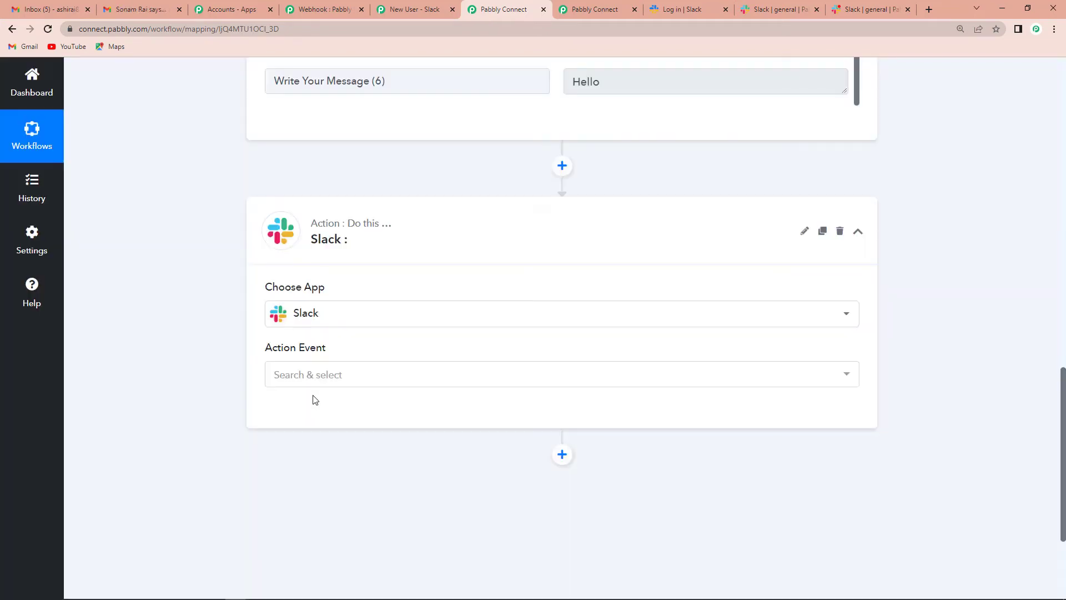
pyautogui.click(305, 375)
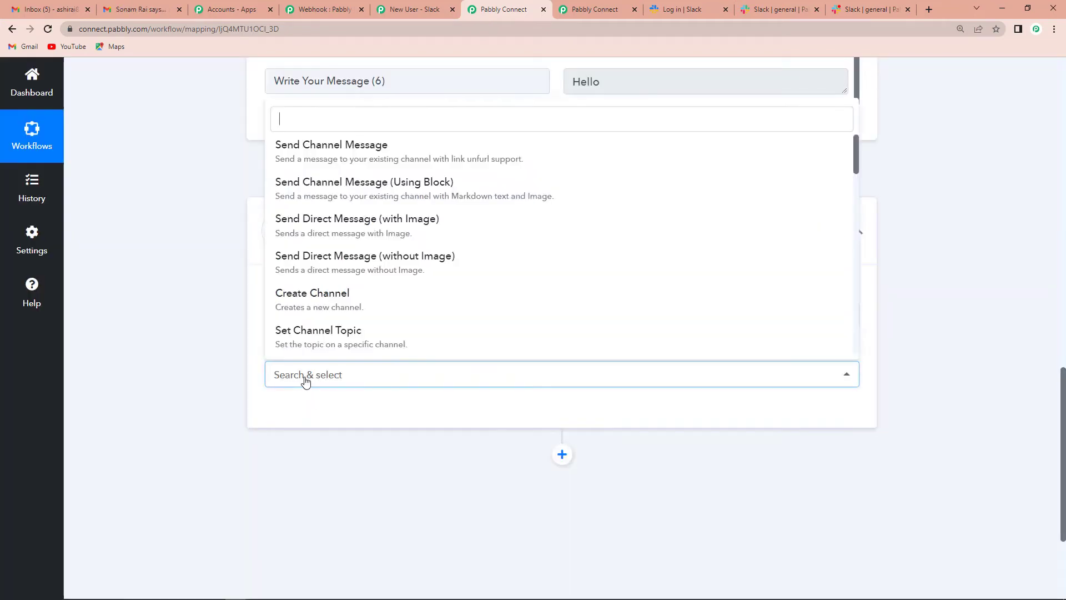
pyautogui.click(305, 310)
# Connect a new Slack account with token type 'user' and allow workspace access
pyautogui.click(293, 412)
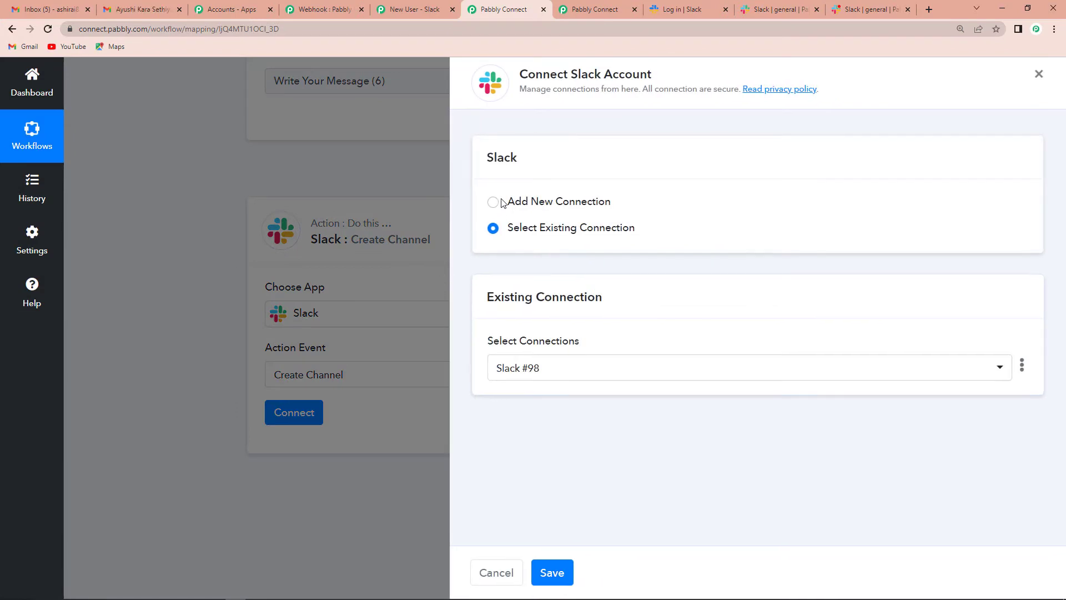
pyautogui.click(492, 205)
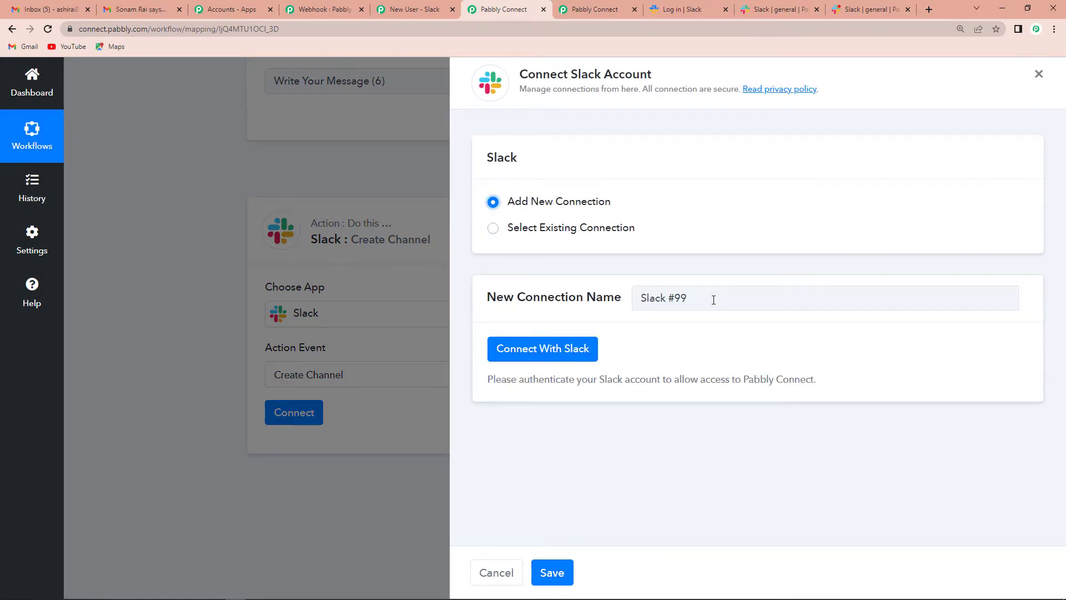
pyautogui.click(515, 358)
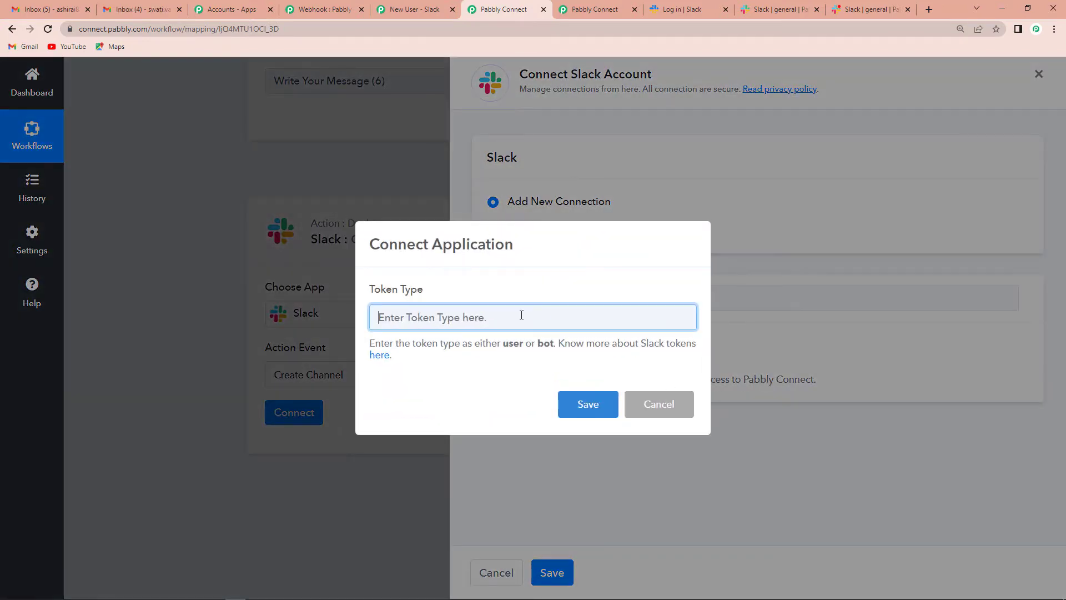
pyautogui.write('user')
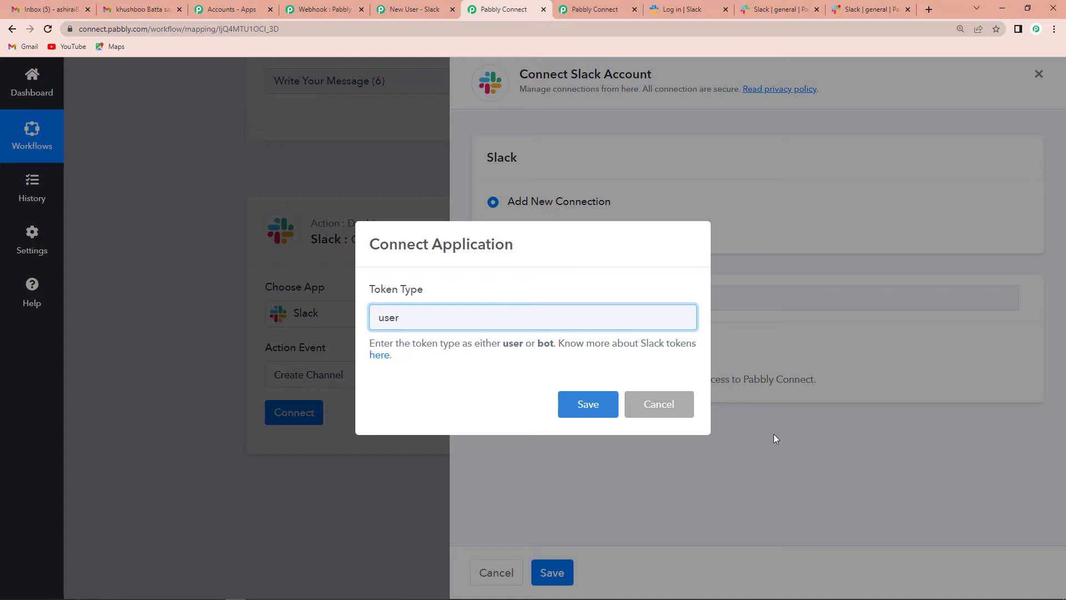
pyautogui.click(589, 406)
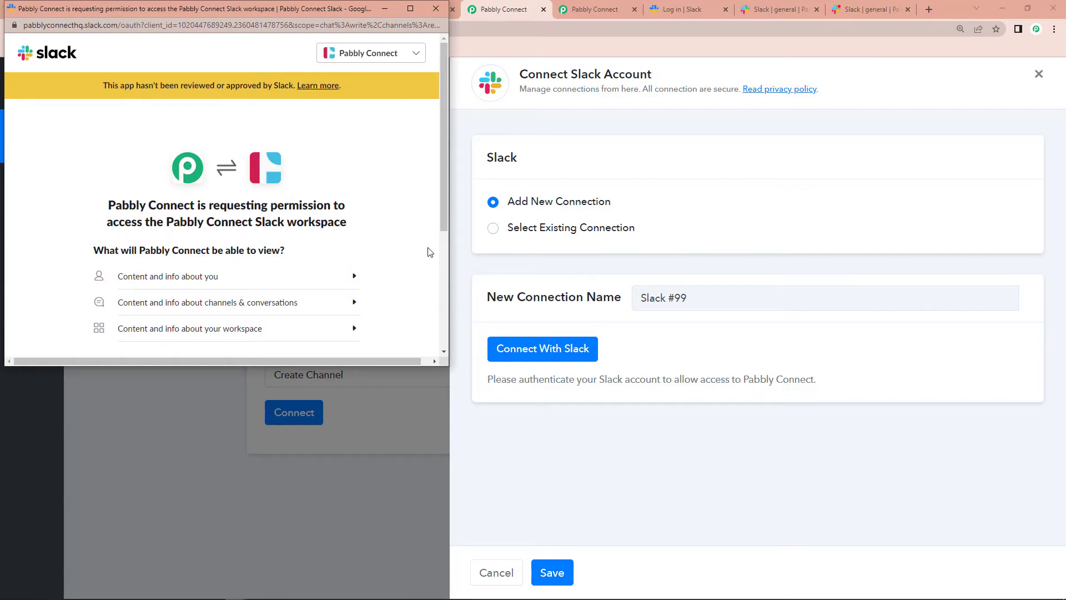
pyautogui.scroll(-3, 418, 233)
pyautogui.click(242, 286)
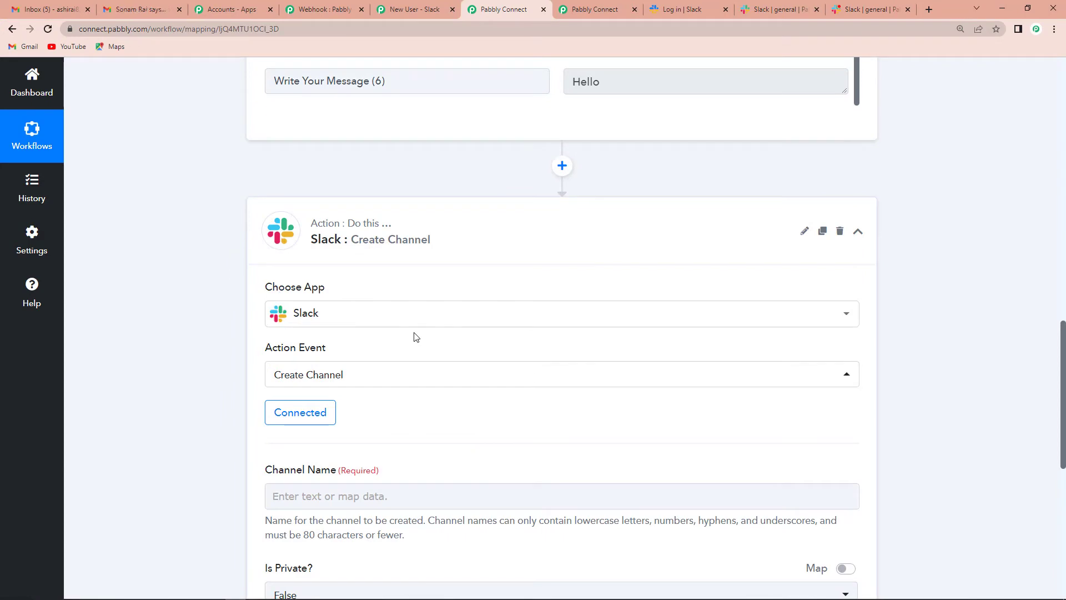
pyautogui.scroll(-4, 414, 337)
pyautogui.click(289, 278)
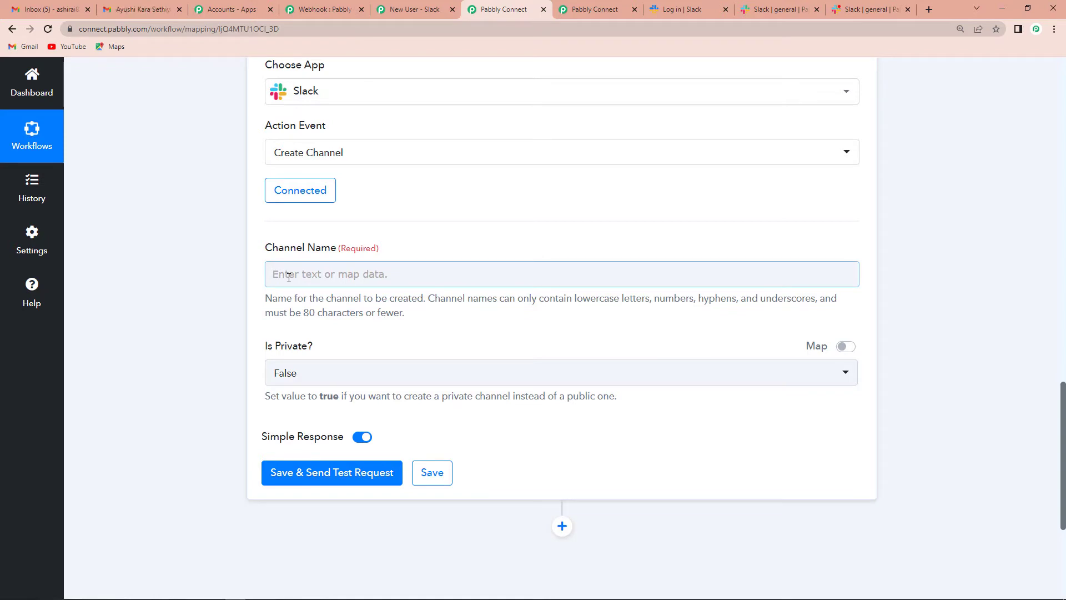
pyautogui.moveTo(431, 300); pyautogui.dragTo(461, 324)
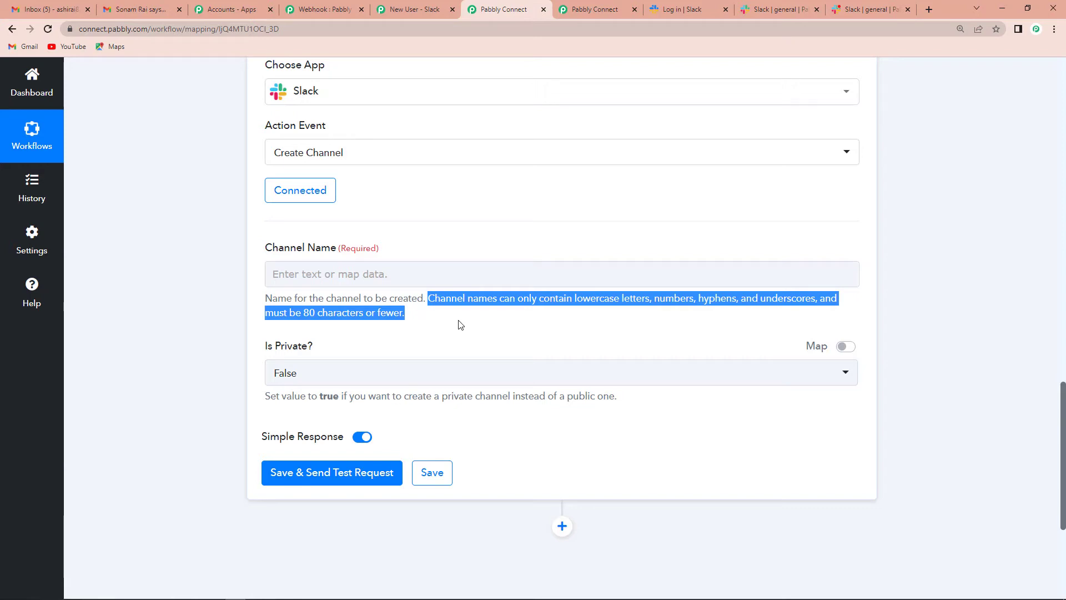
pyautogui.click(465, 341)
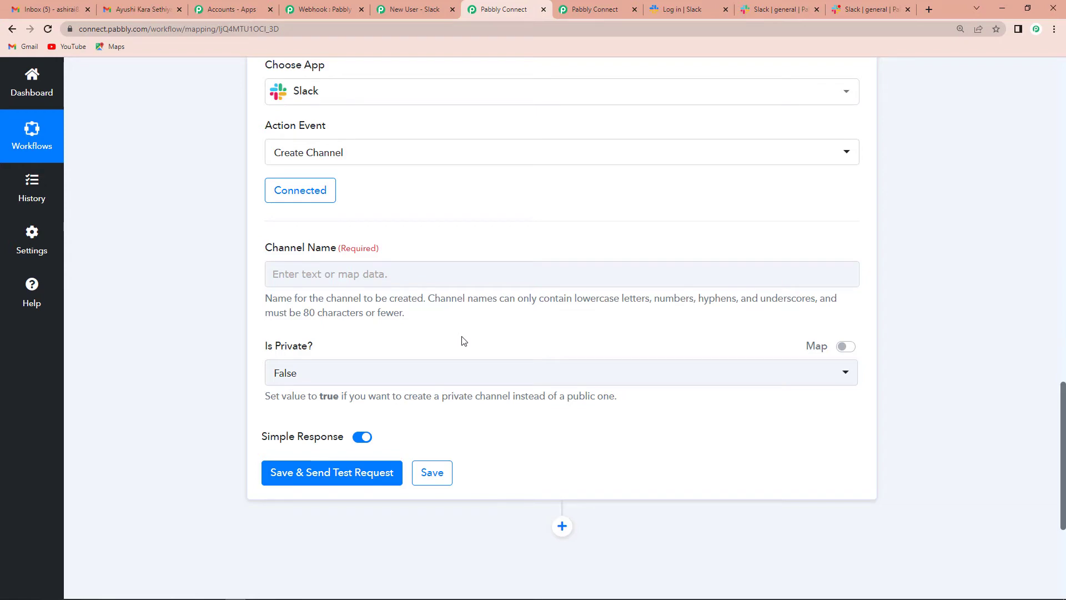
pyautogui.scroll(10, 465, 341)
pyautogui.doubleClick(611, 239)
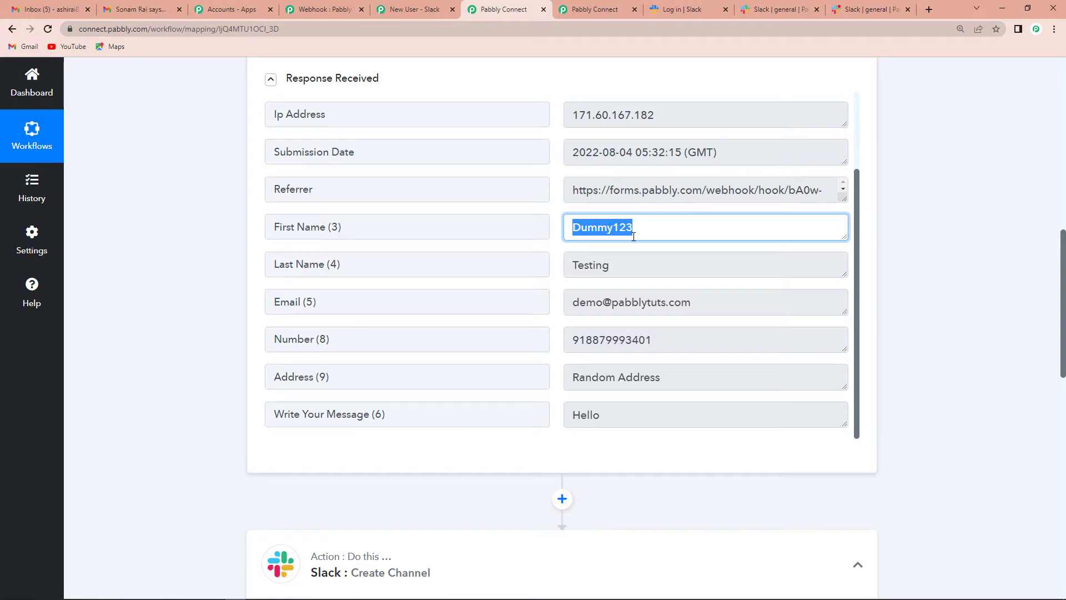
pyautogui.scroll(-5, 939, 294)
# Insert a Text Formatter by Pabbly step with the Text (Basic Formatting) event above the Slack step
pyautogui.click(563, 222)
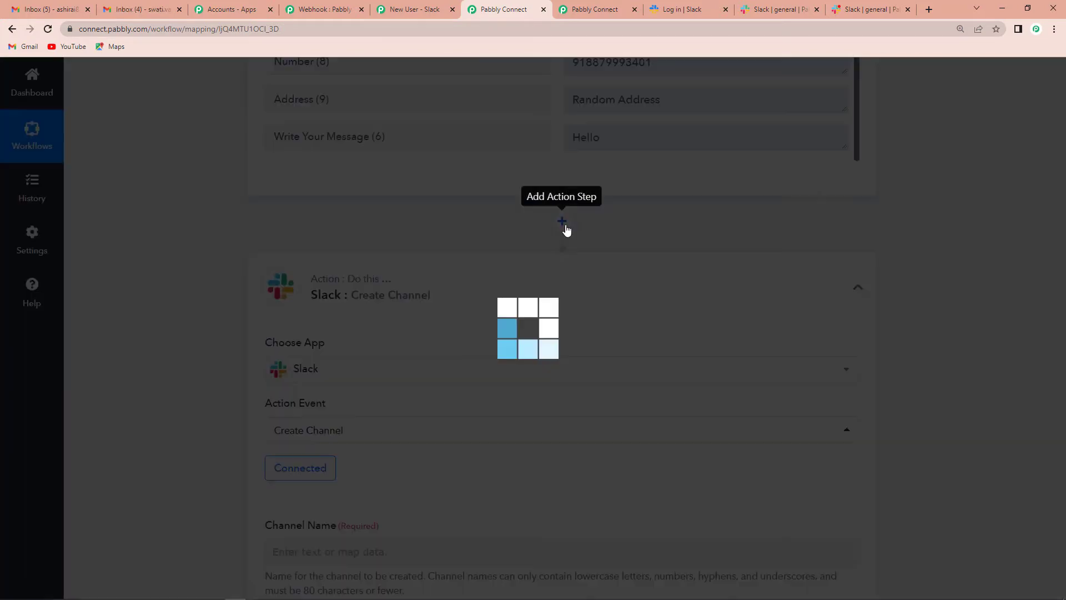
pyautogui.click(311, 370)
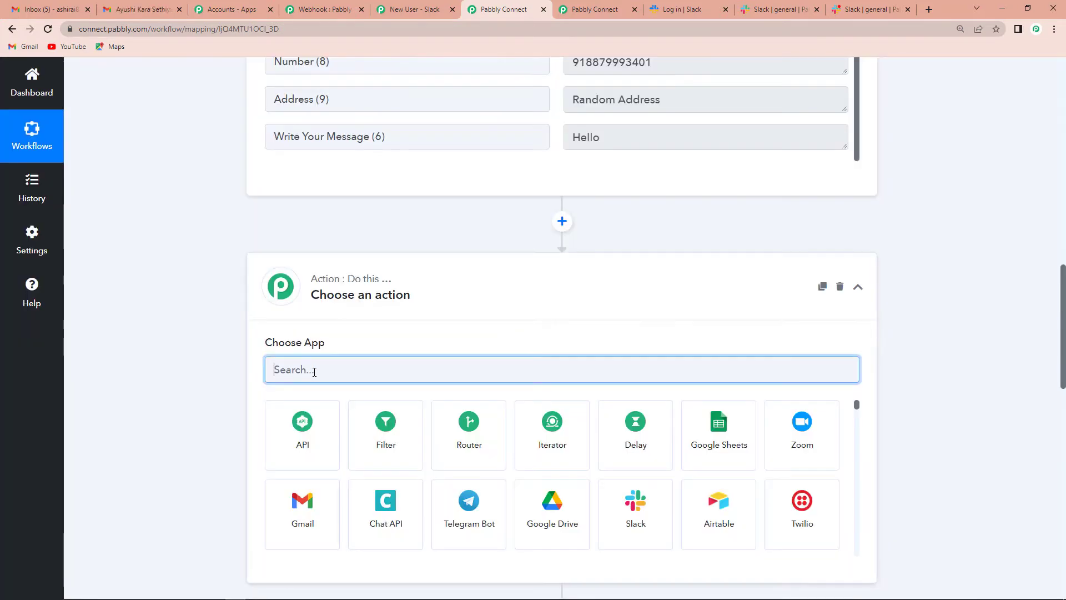
pyautogui.write('tesxt')
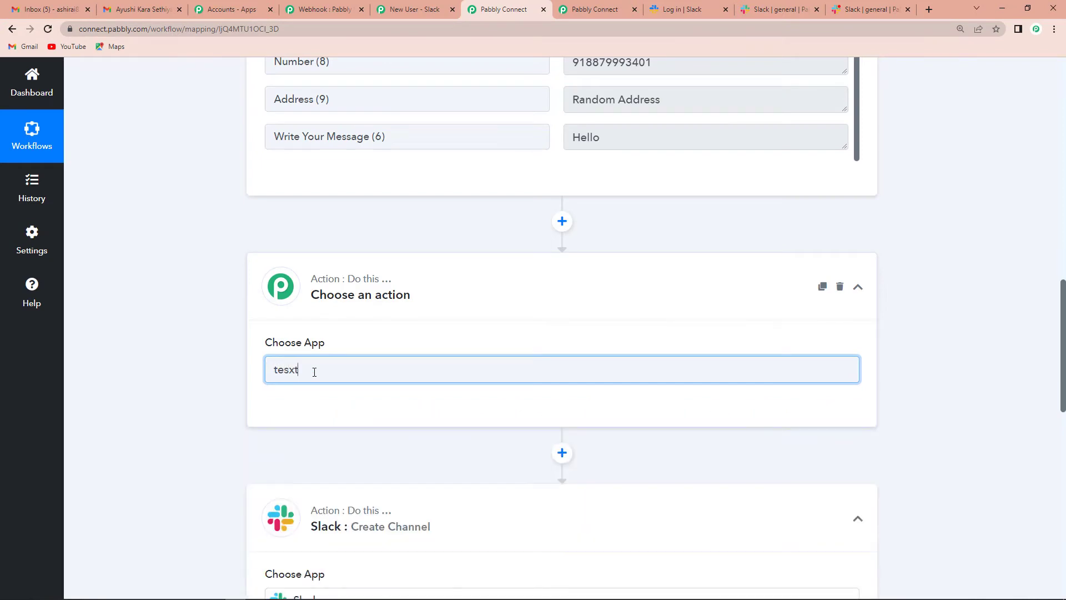
pyautogui.press('BackSpace')
pyautogui.press('BackSpace')
pyautogui.press('BackSpace')
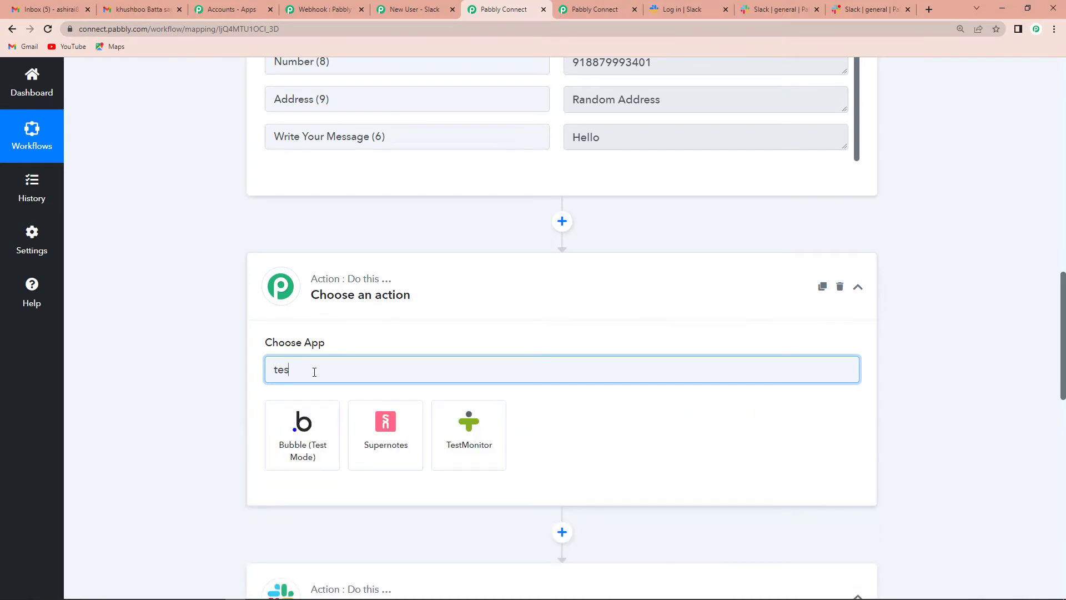
pyautogui.write('xt')
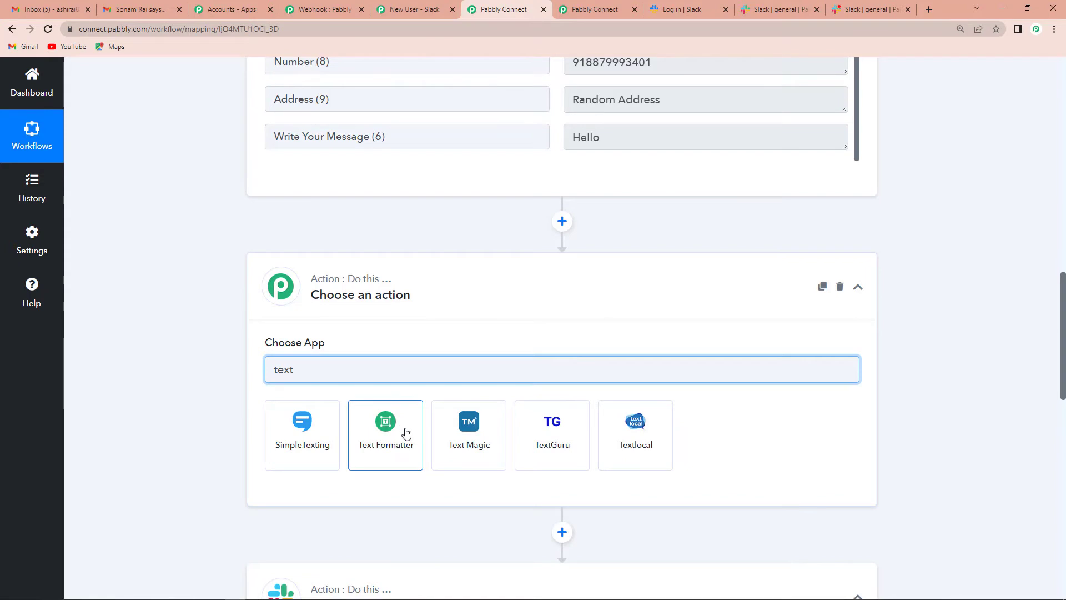
pyautogui.click(414, 433)
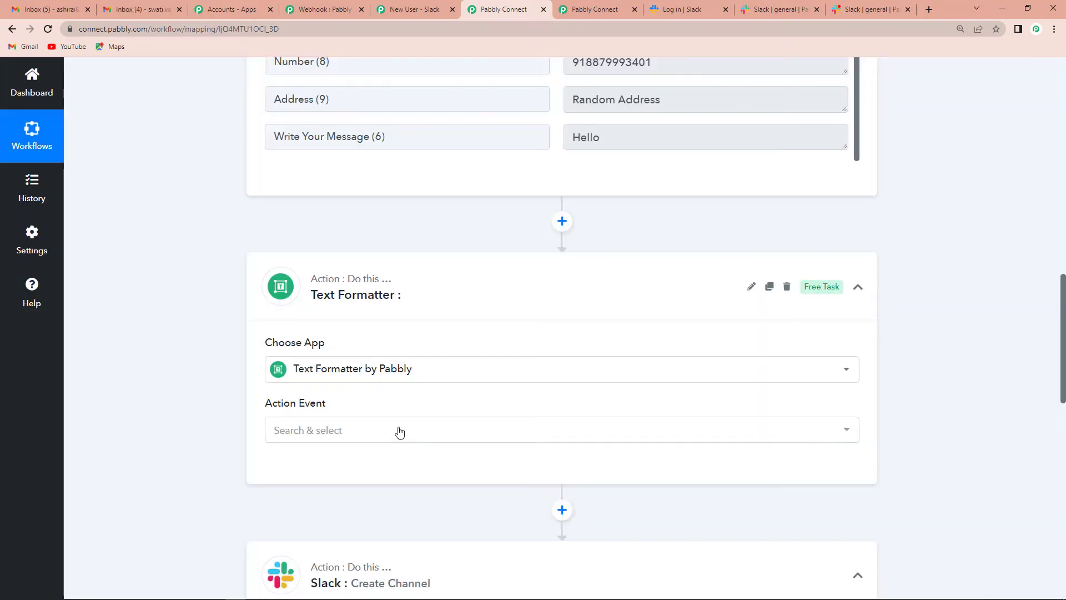
pyautogui.click(322, 432)
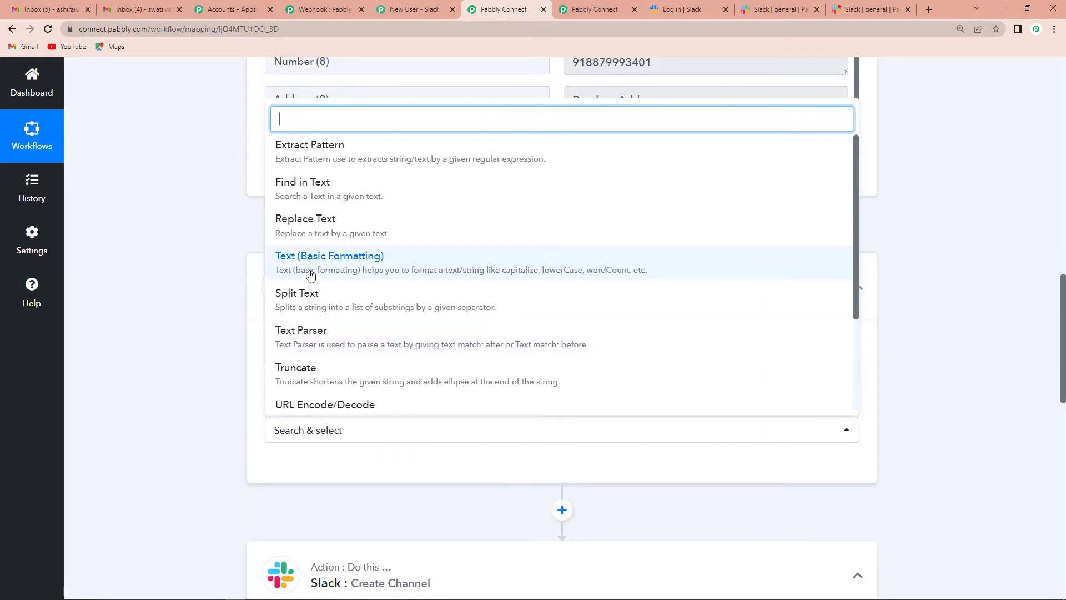
pyautogui.click(351, 265)
pyautogui.click(302, 474)
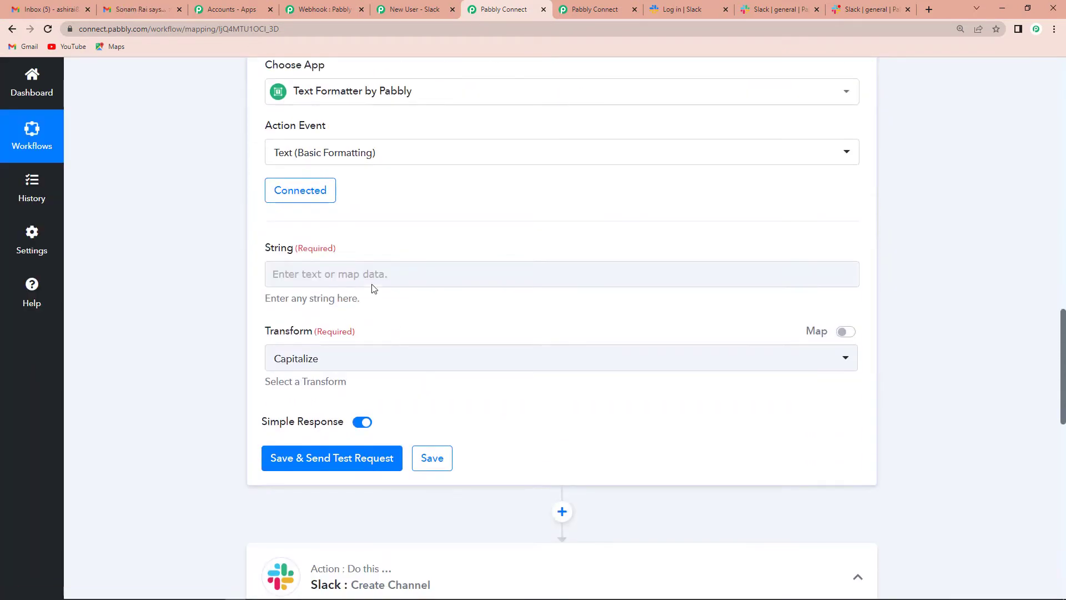
pyautogui.click(384, 269)
pyautogui.click(383, 269)
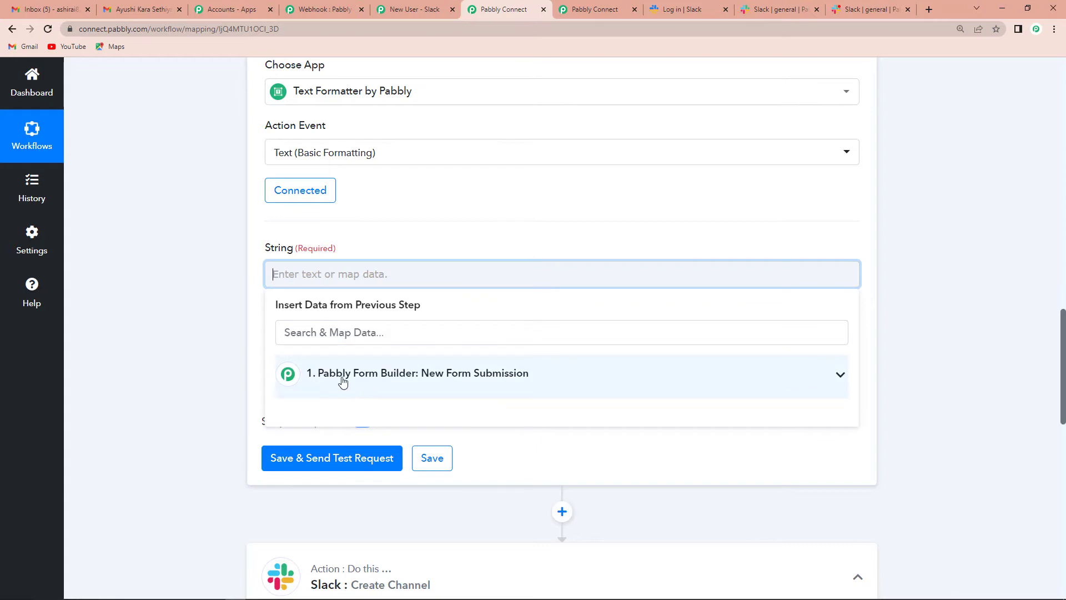
# Map the form's First Name field into the formatter's String input
pyautogui.click(444, 376)
pyautogui.scroll(-2, 493, 441)
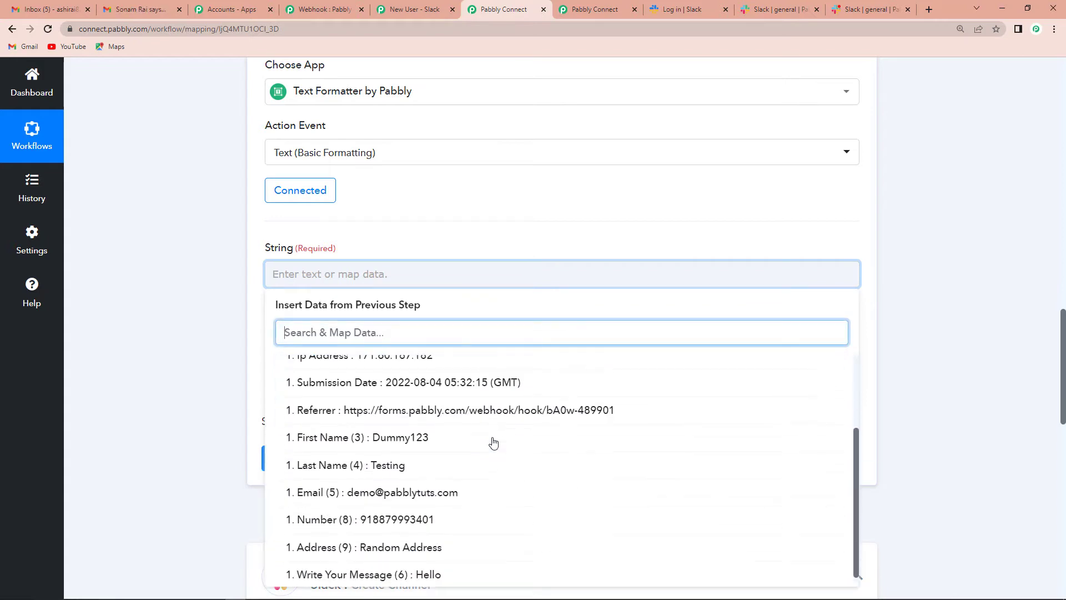
pyautogui.click(341, 439)
pyautogui.click(192, 302)
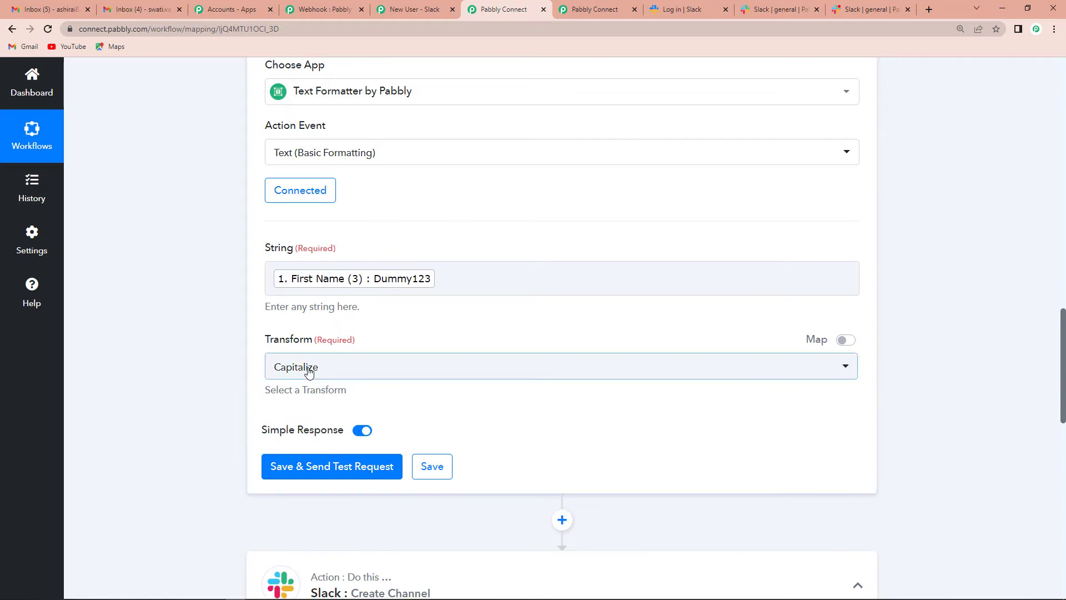
# Set Transform to Lowercase and test the step, getting Result dummy123
pyautogui.click(310, 371)
pyautogui.click(278, 172)
pyautogui.click(213, 413)
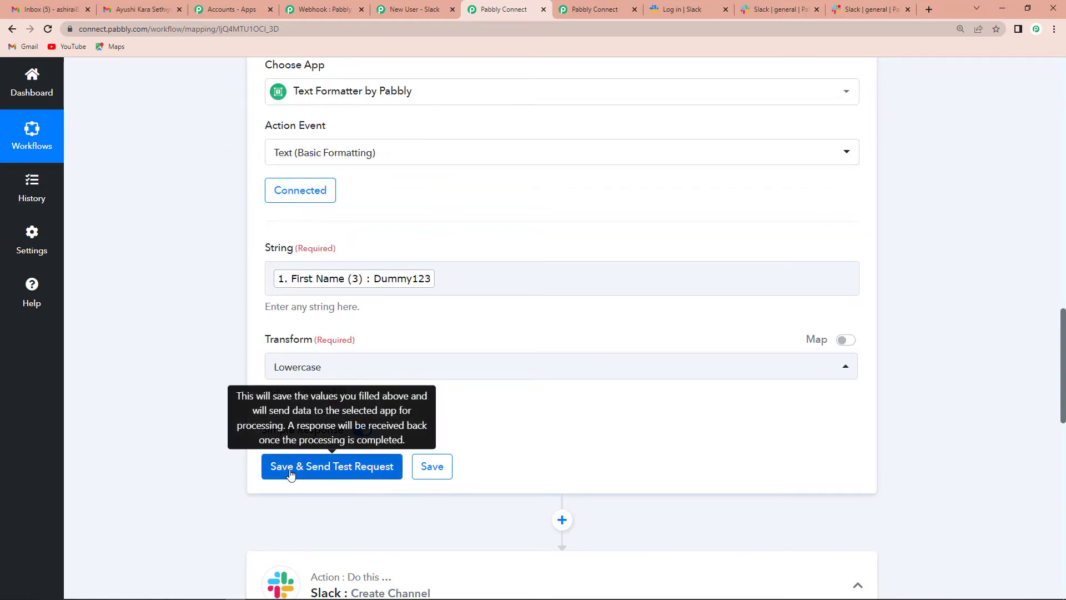
pyautogui.click(358, 470)
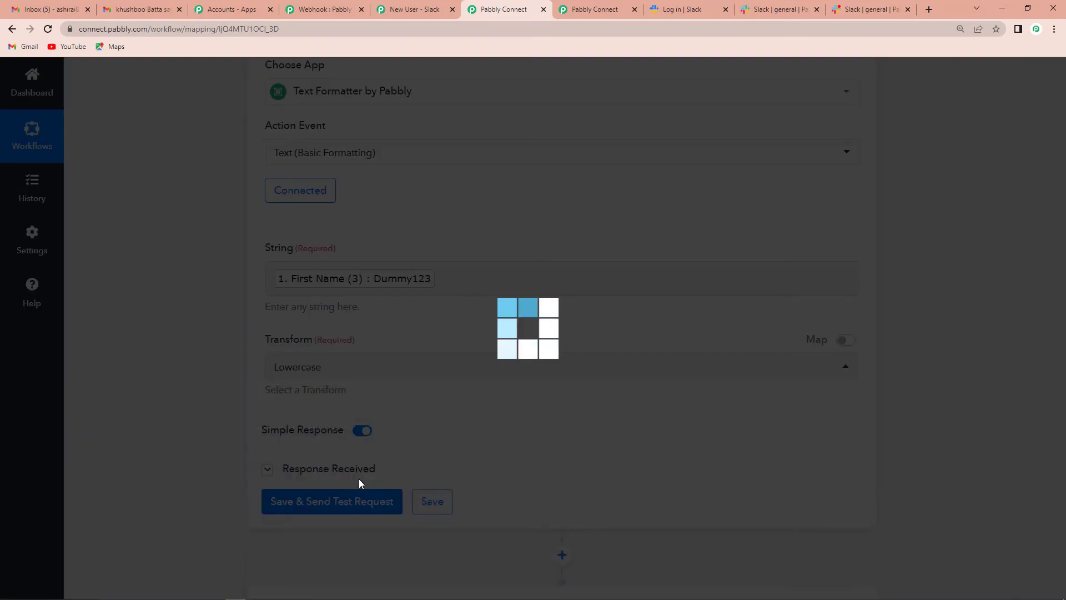
pyautogui.scroll(-4, 201, 354)
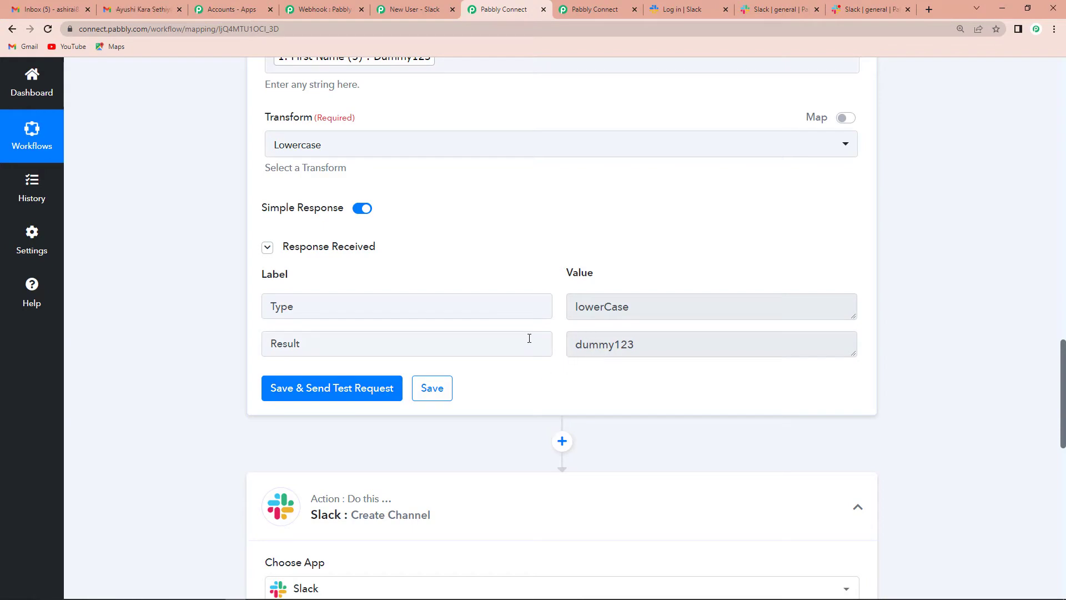
pyautogui.scroll(-6, 529, 338)
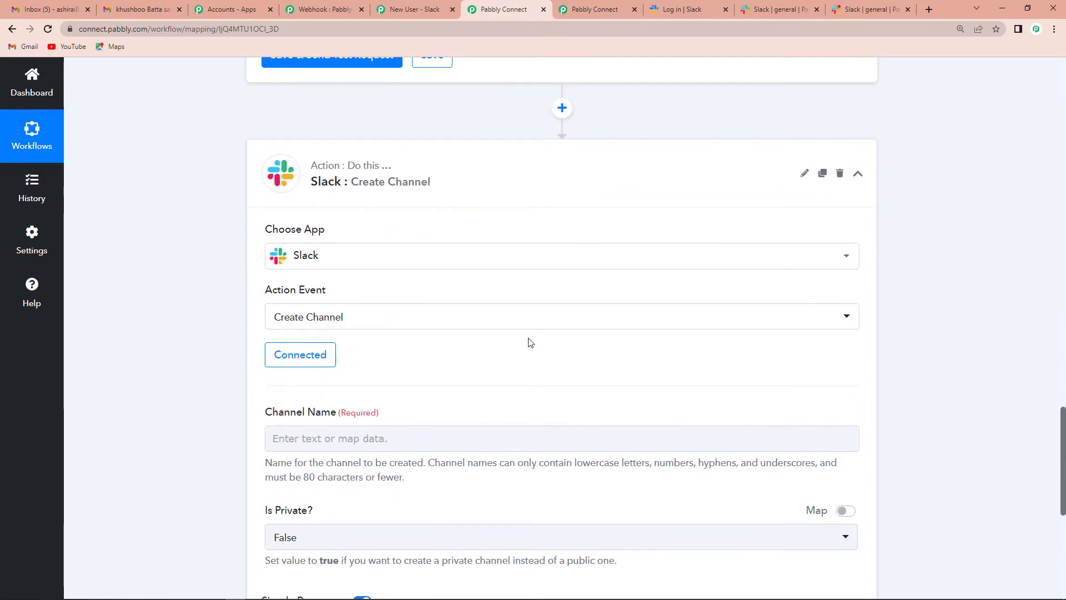
# Link the Slack Create Channel step to the existing Slack #99 connection
pyautogui.scroll(-4, 530, 343)
pyautogui.click(312, 136)
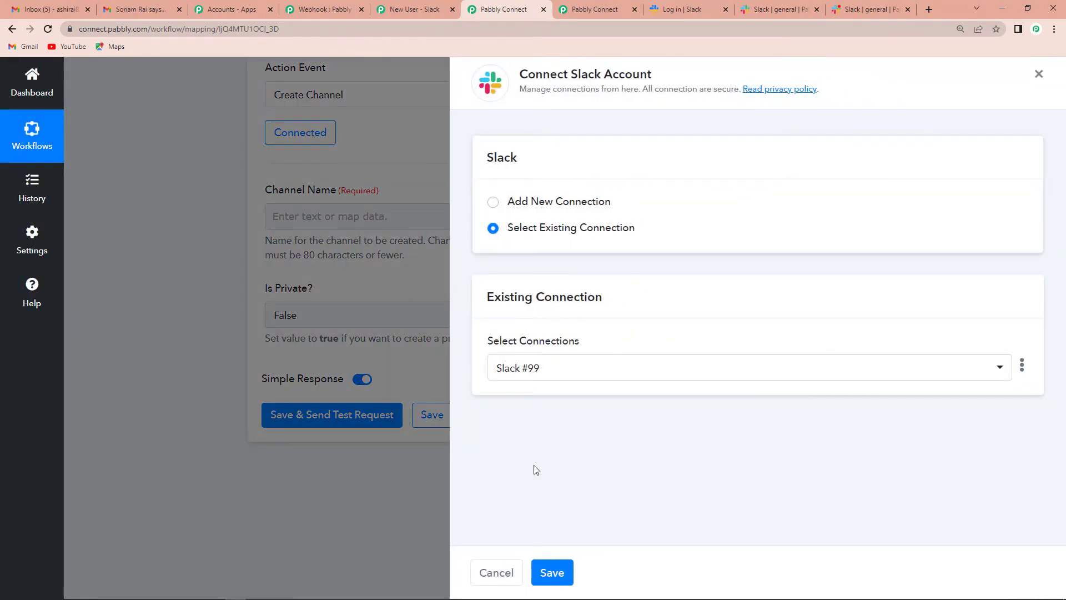
pyautogui.click(553, 575)
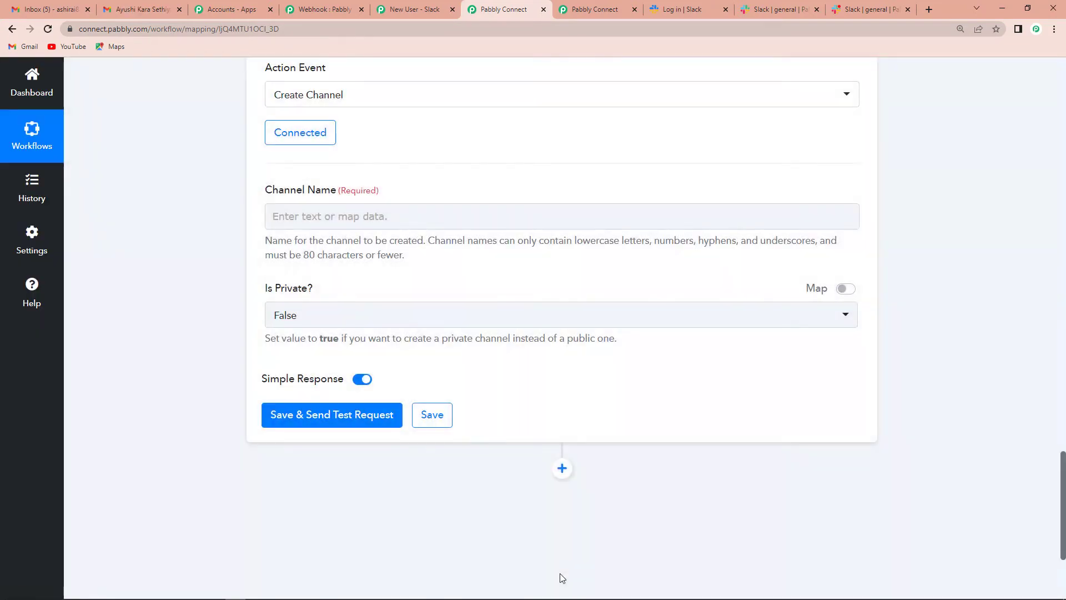
pyautogui.click(345, 216)
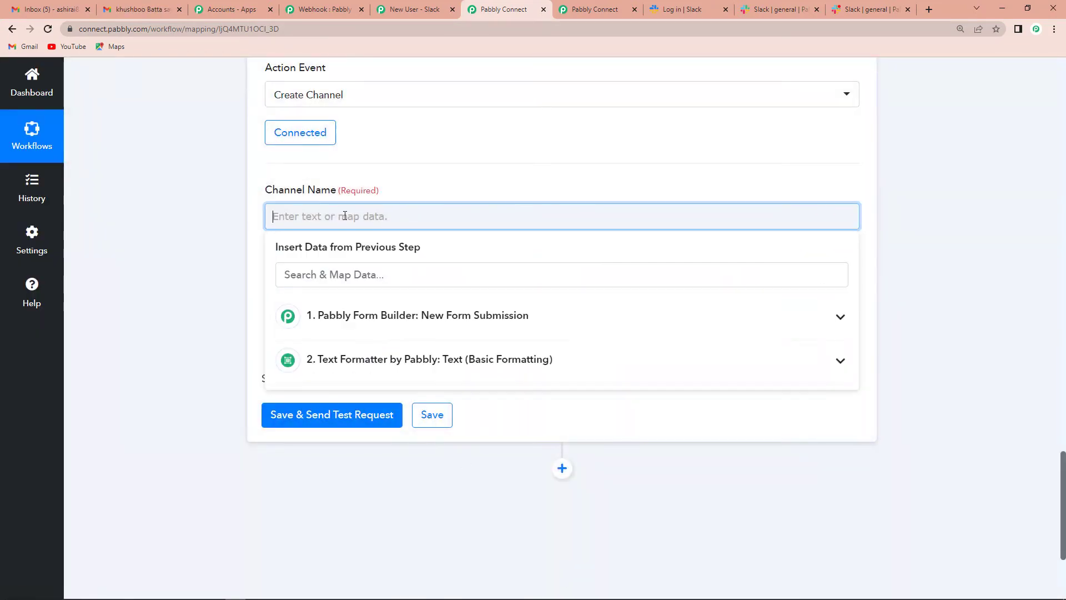
# Map the formatter's 2. Result into Channel Name and set Is Private? to True
pyautogui.click(404, 366)
pyautogui.click(351, 433)
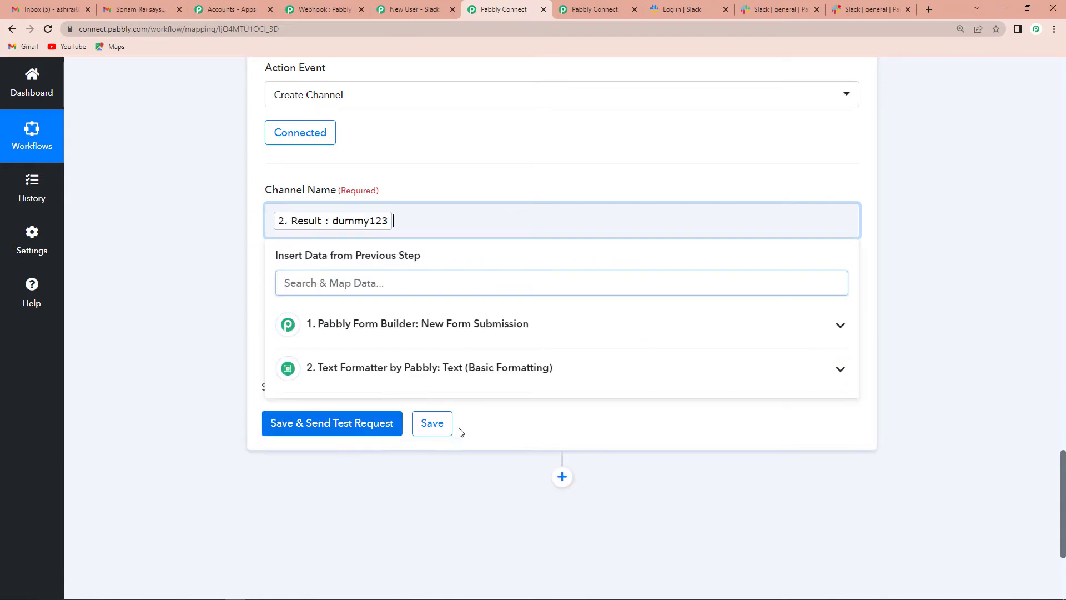
pyautogui.click(226, 299)
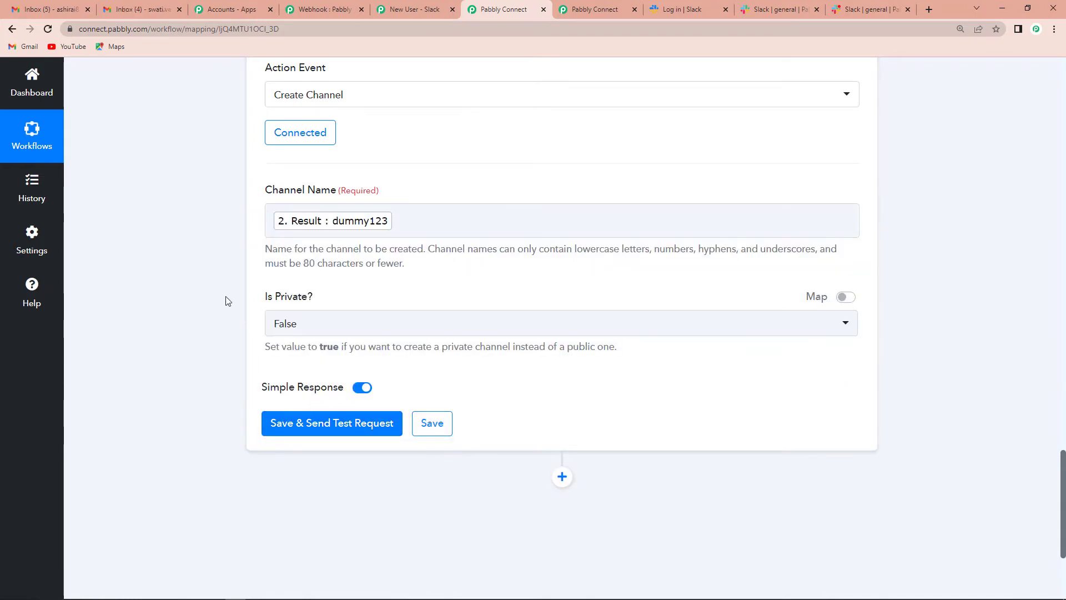
pyautogui.click(312, 324)
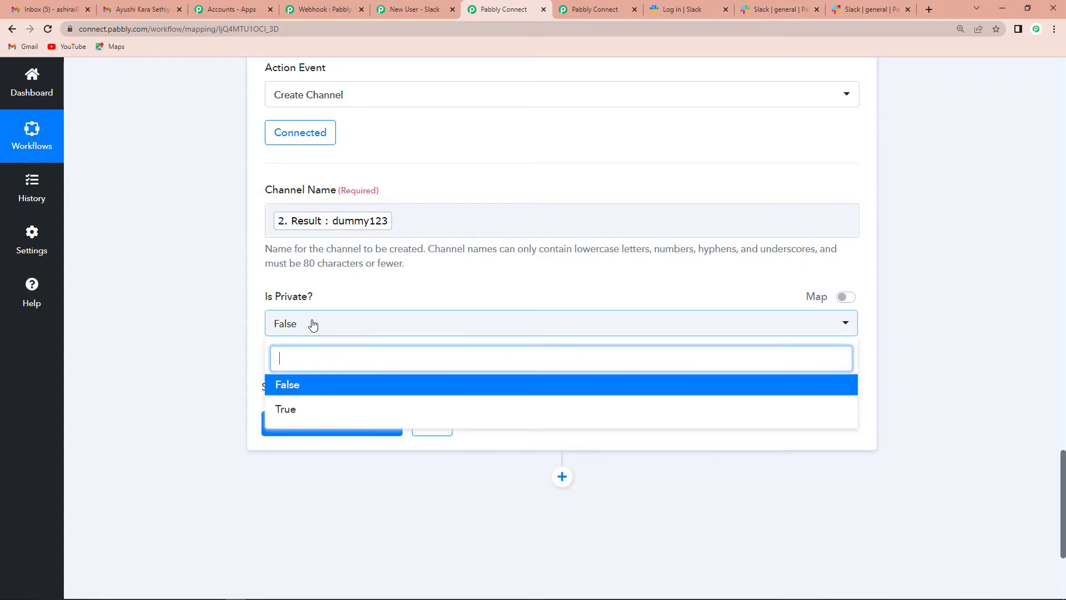
pyautogui.click(286, 409)
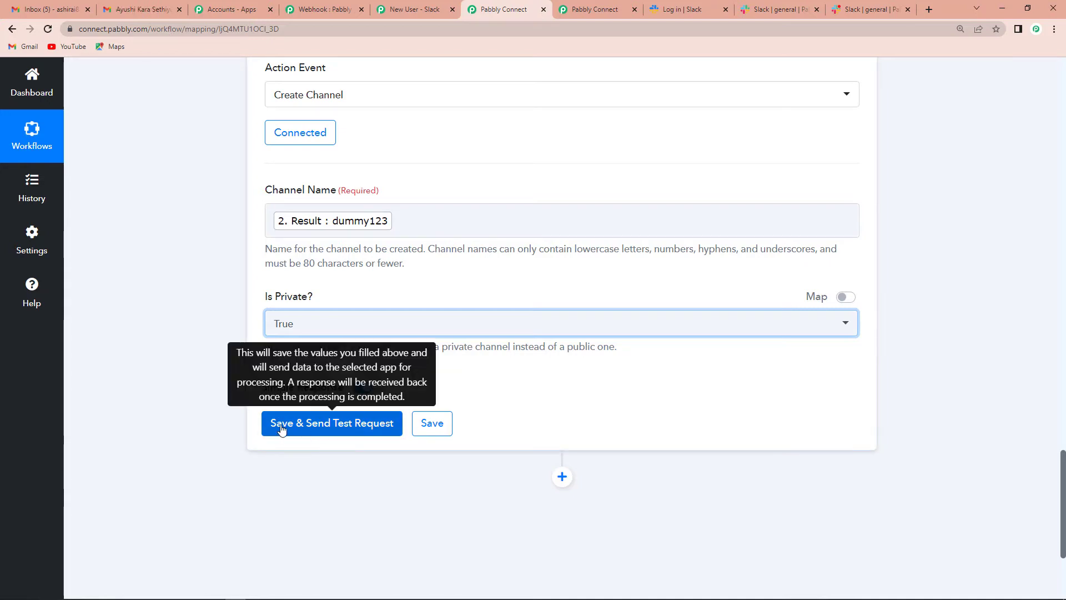
# Save and test the Slack step, confirming private channel dummy123 was created
pyautogui.click(314, 424)
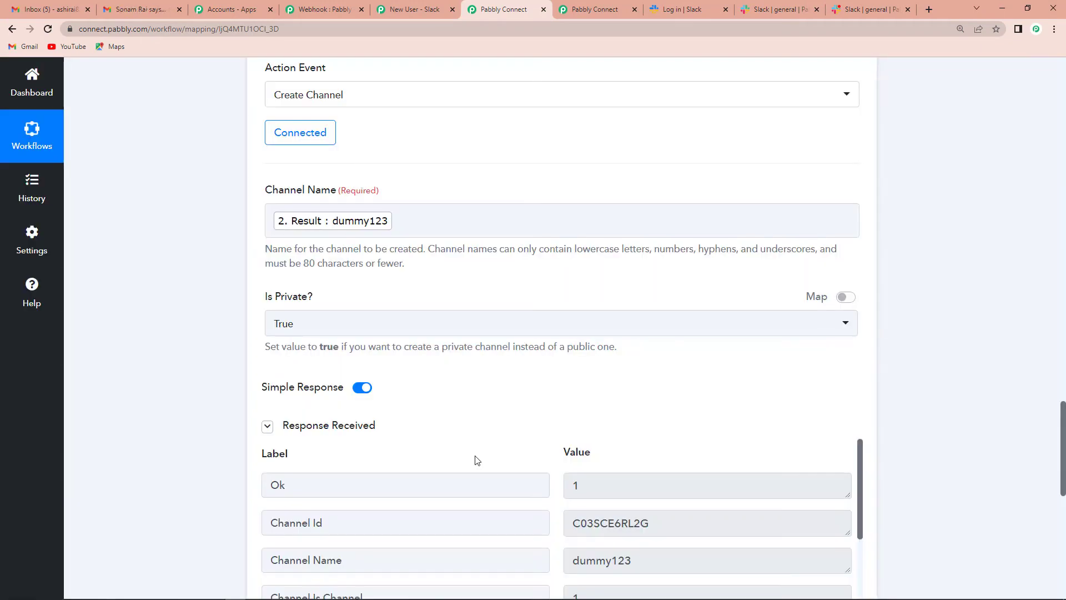
pyautogui.scroll(-3, 612, 397)
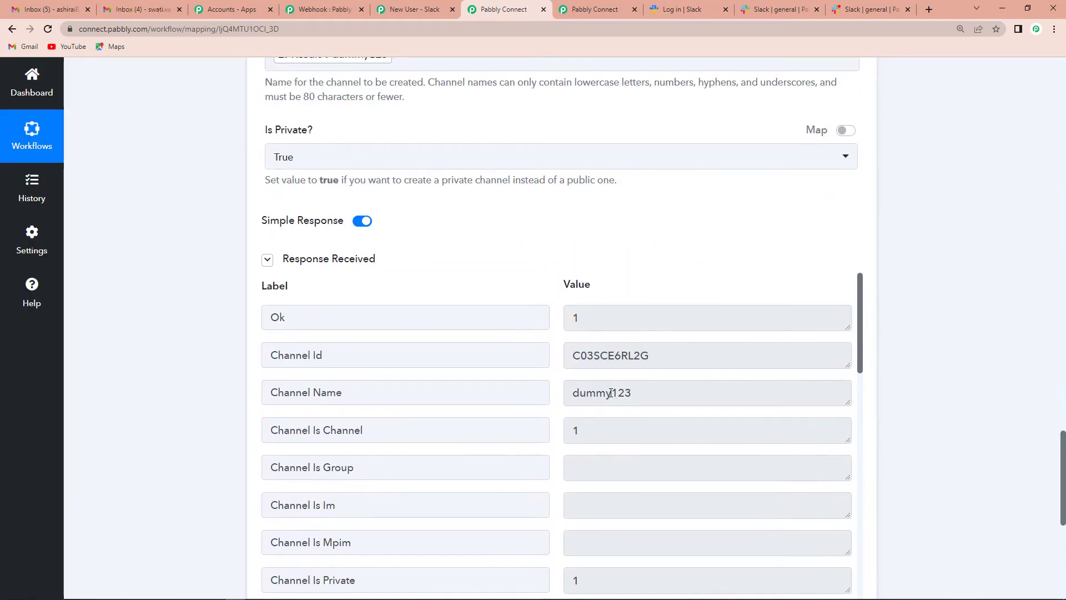
pyautogui.scroll(-1, 610, 393)
pyautogui.scroll(-4, 950, 407)
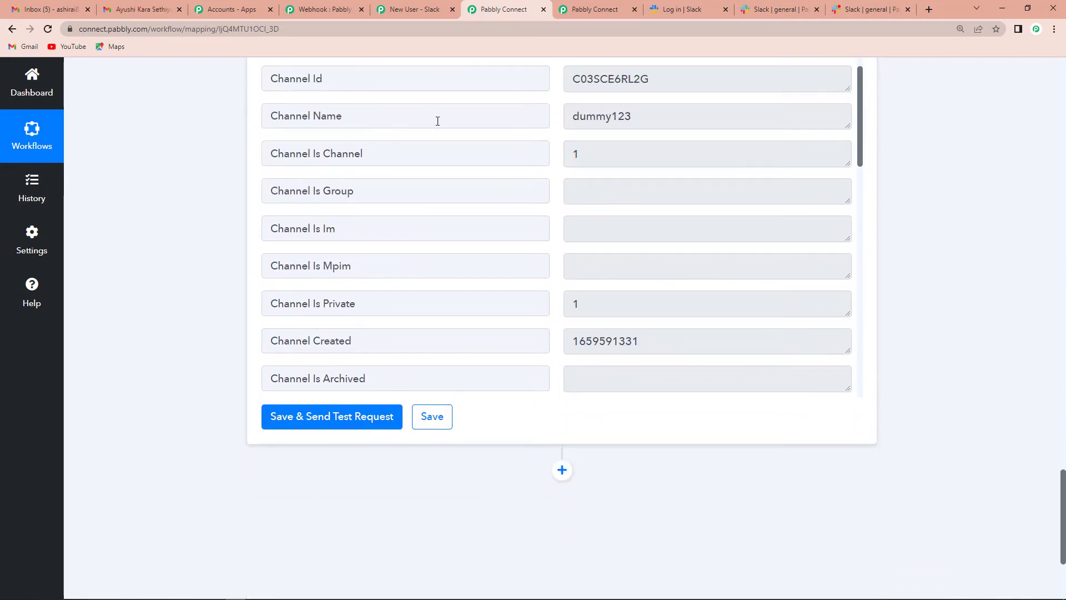
pyautogui.scroll(1, 648, 305)
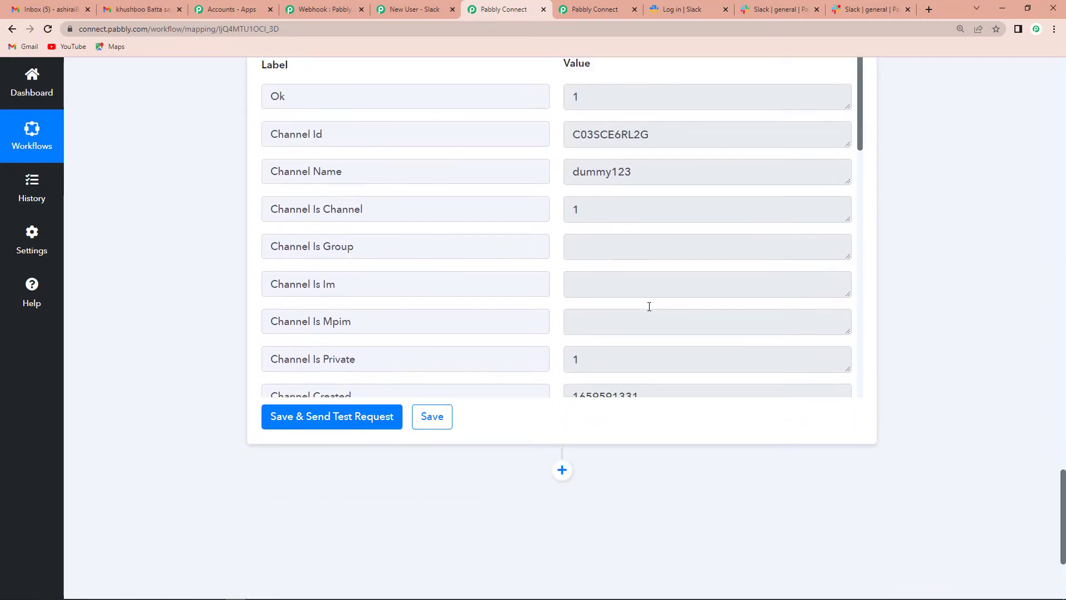
pyautogui.scroll(-4, 647, 305)
pyautogui.scroll(-10, 648, 306)
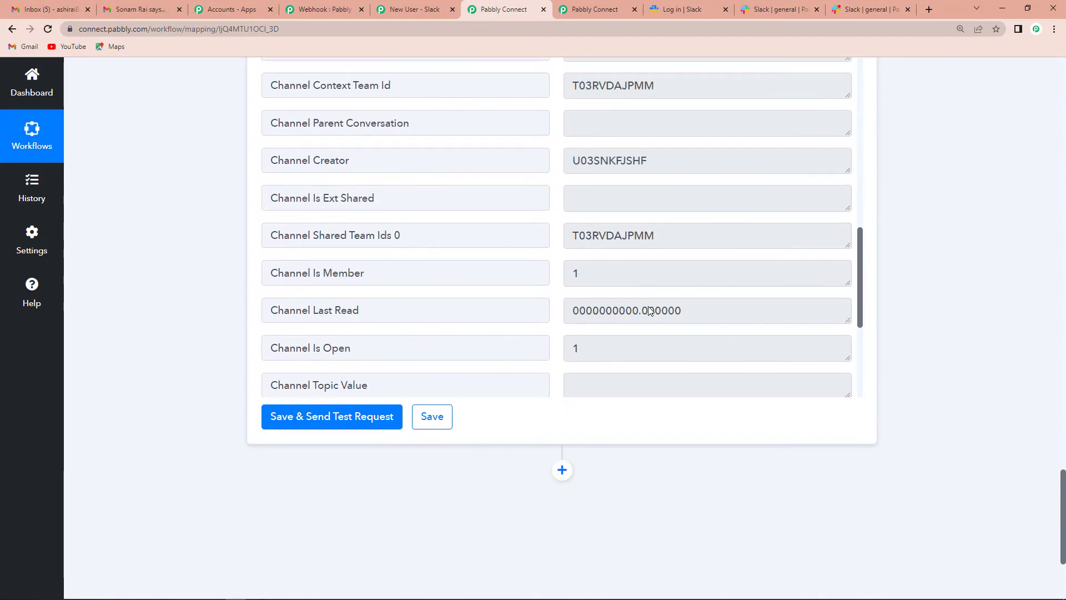
# Add a Slack action step after Create Channel and check Slack for the new channel
pyautogui.click(562, 470)
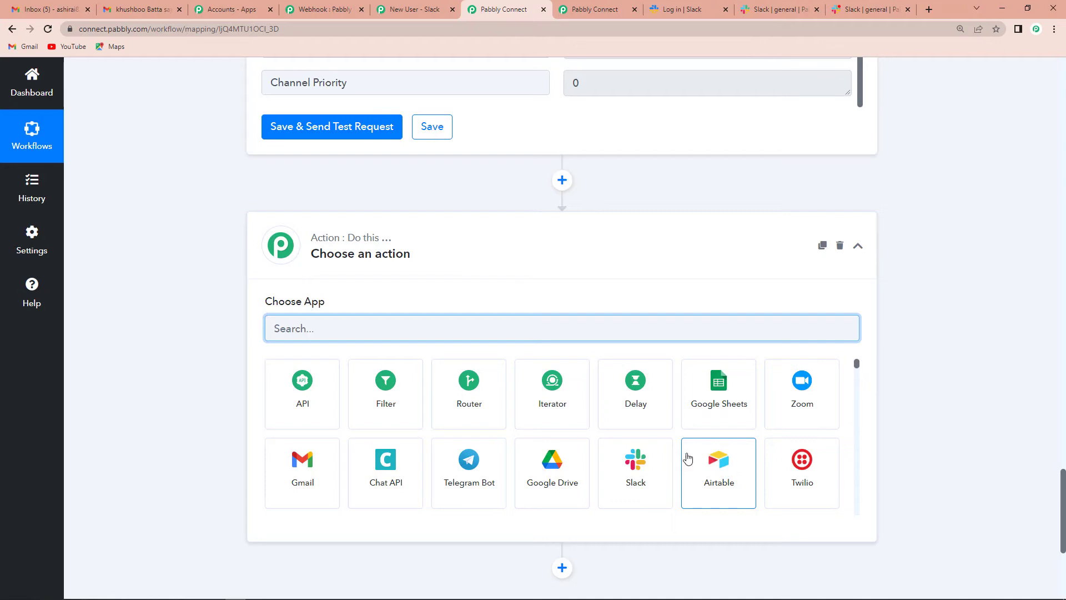
pyautogui.click(636, 469)
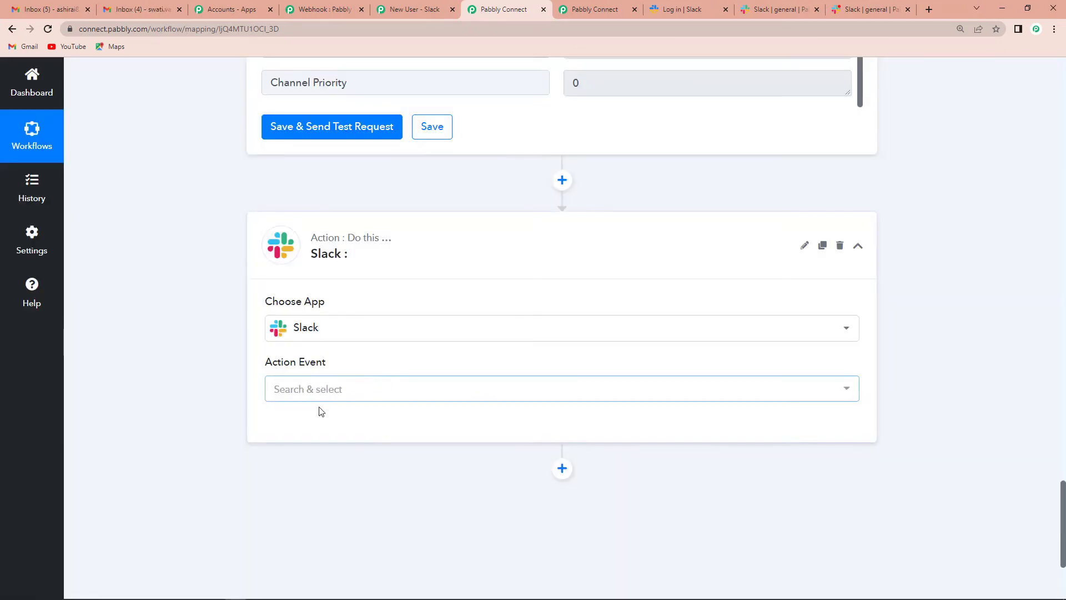
pyautogui.click(765, 15)
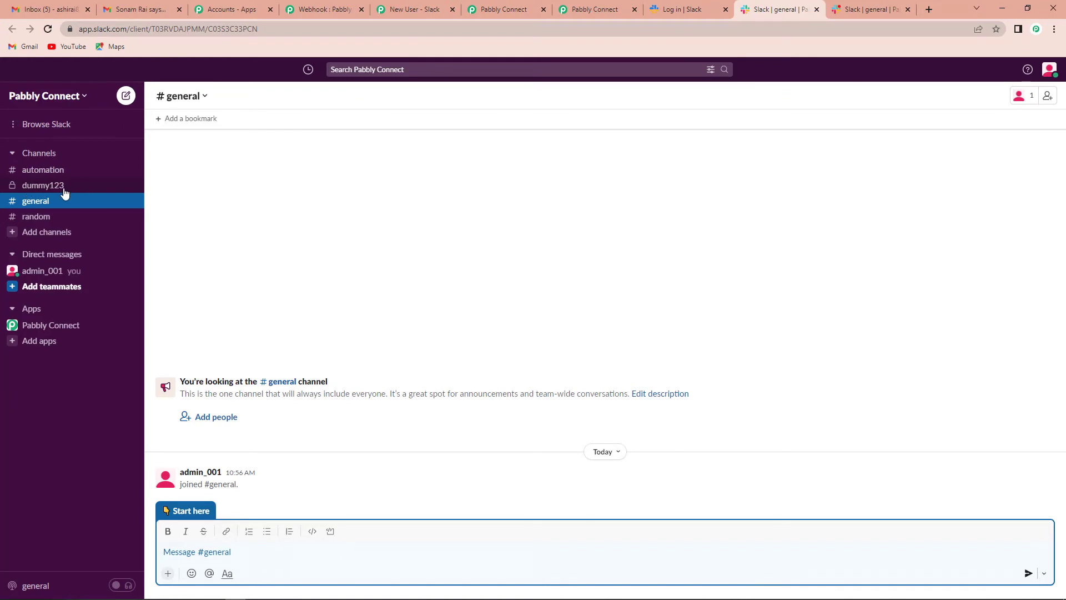
pyautogui.click(506, 9)
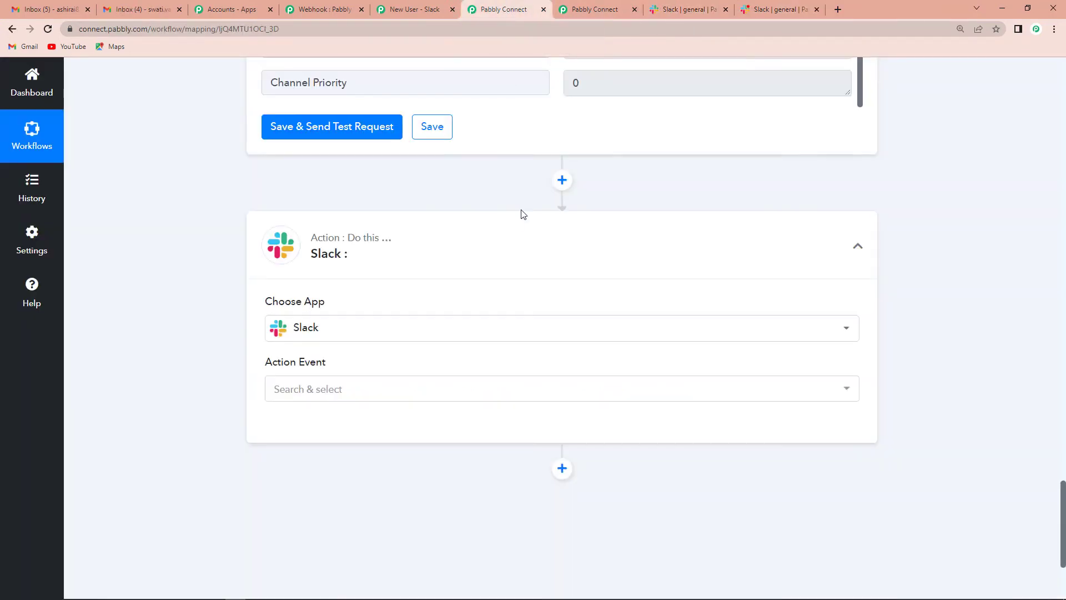
# Set the new Slack step's event to Send Channel Message and begin connecting the account
pyautogui.click(278, 392)
pyautogui.click(290, 147)
pyautogui.click(269, 428)
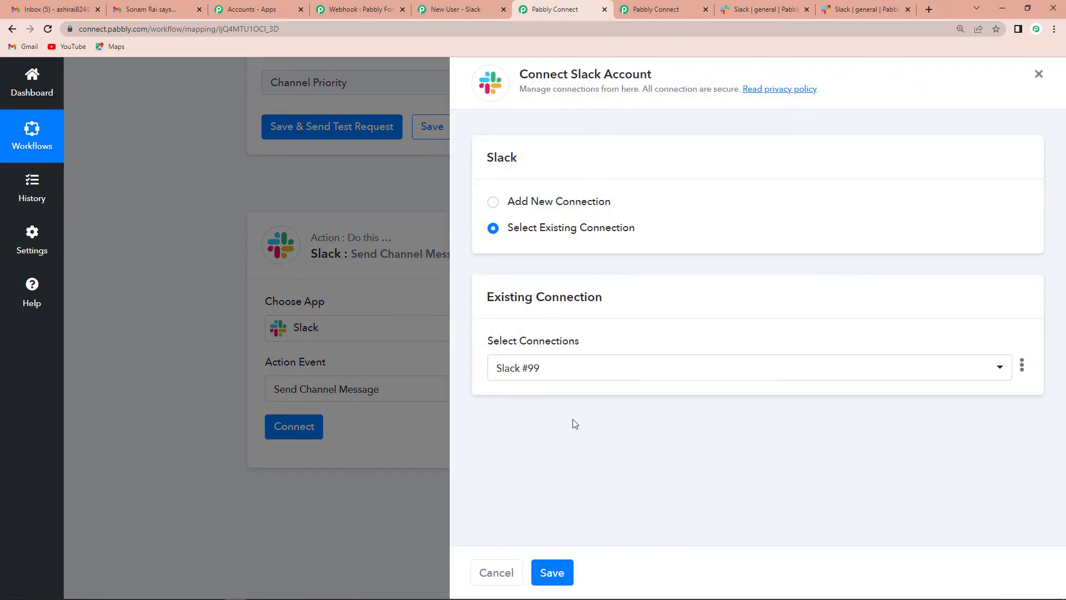
# Save the Slack #99 connection and map 3. Channel Id into Channel
pyautogui.click(552, 572)
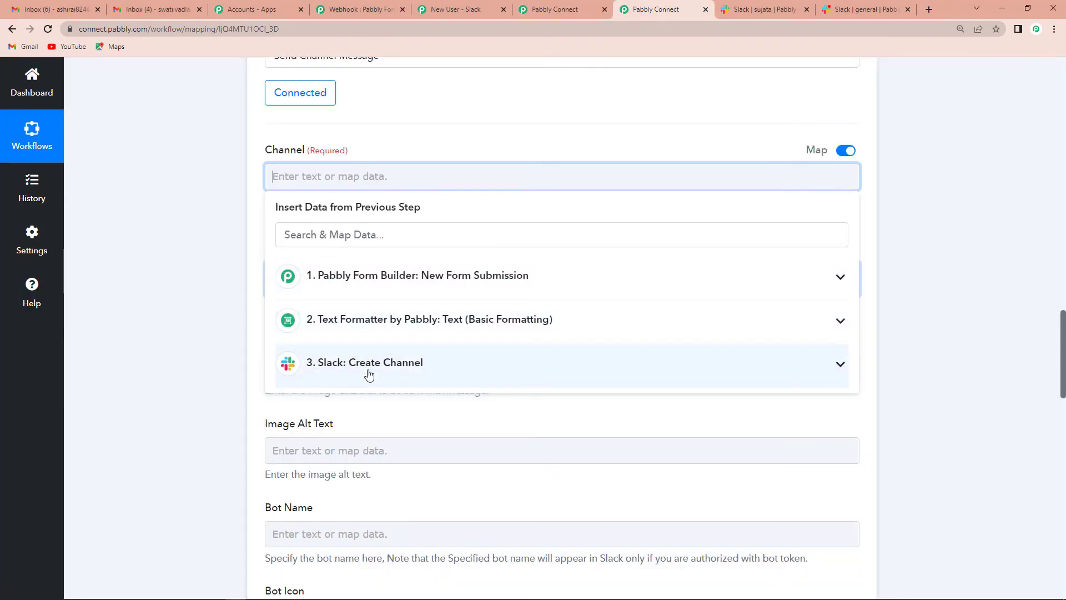
pyautogui.click(406, 376)
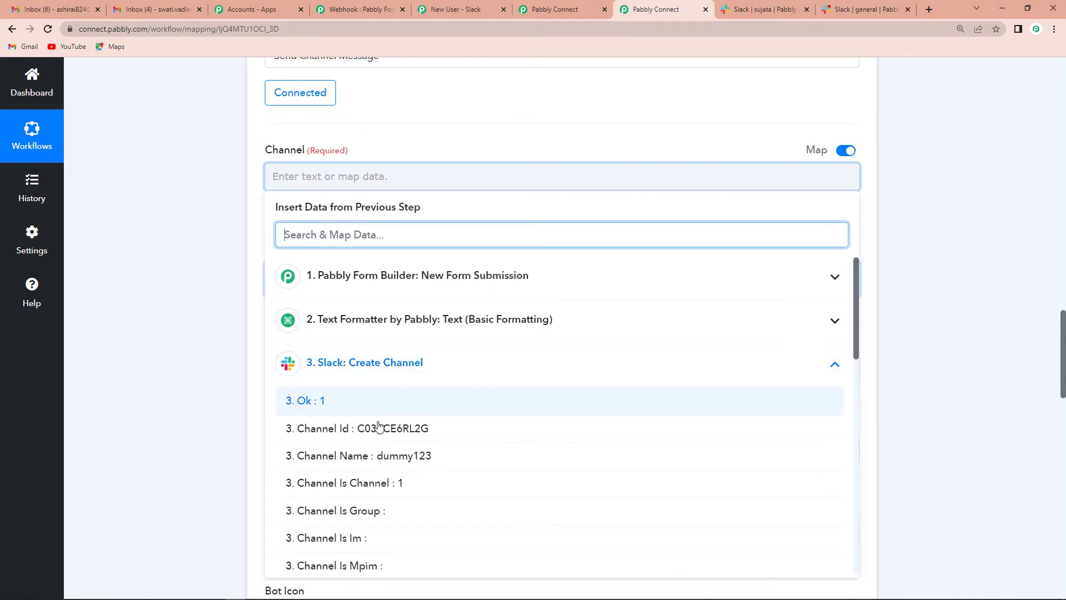
pyautogui.click(349, 434)
# Paste the Hello invite message containing the First Name tag into Message
pyautogui.click(286, 278)
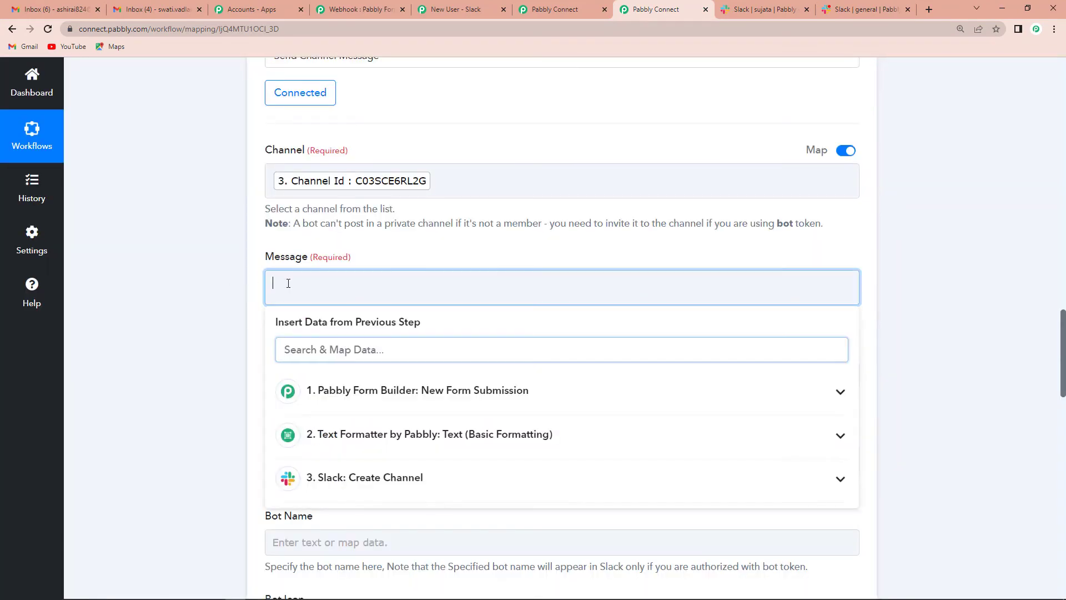
pyautogui.write('Hello 1. First Name (3) : Dummy123, This is to invite you to this Slack Channel. Cheers!')
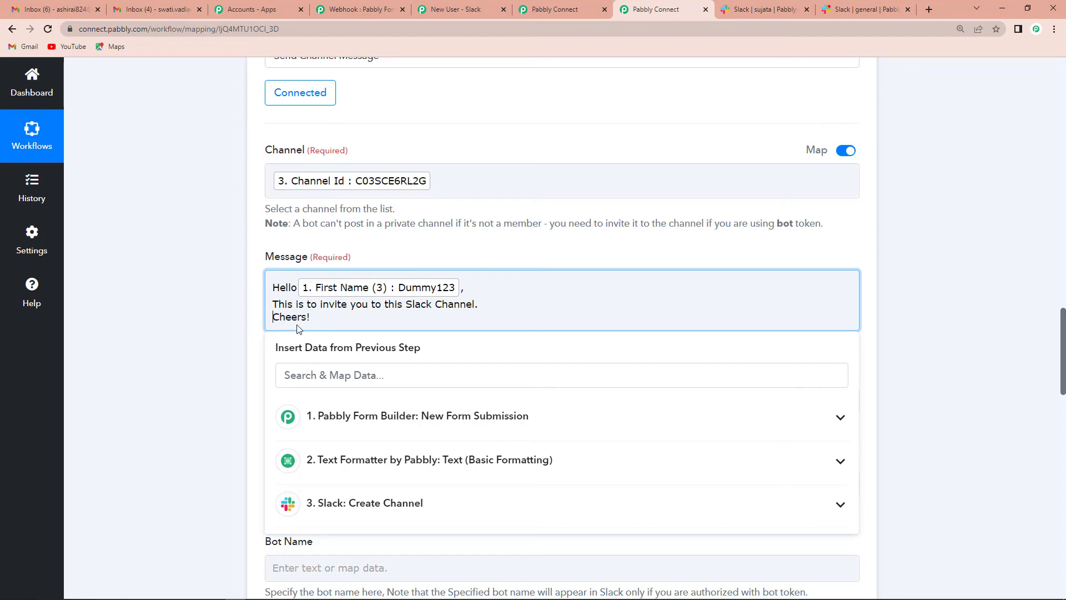
pyautogui.click(217, 351)
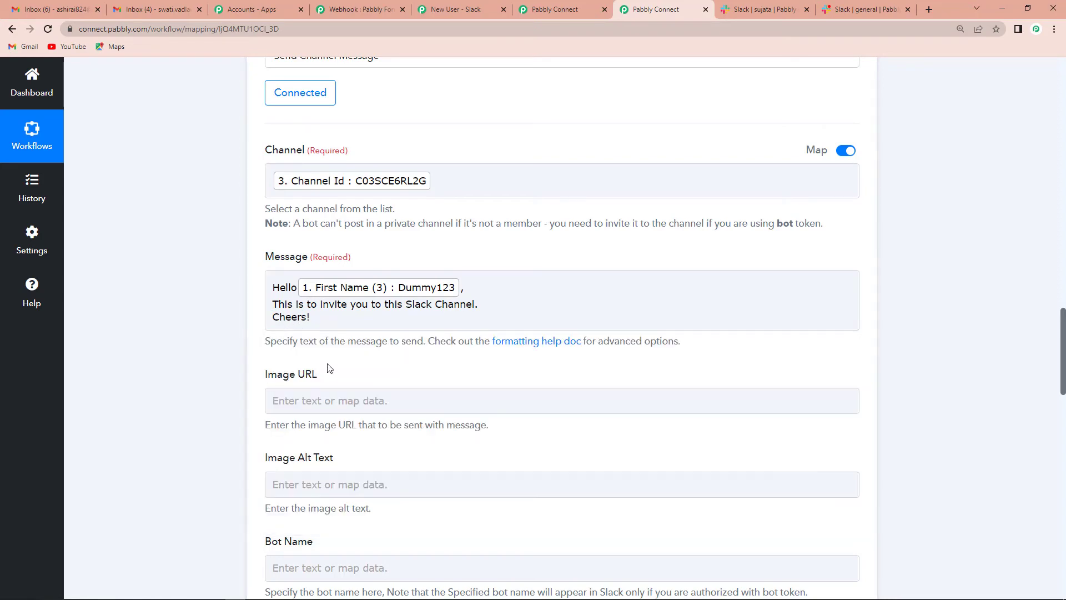
pyautogui.scroll(-8, 326, 311)
pyautogui.scroll(-5, 251, 372)
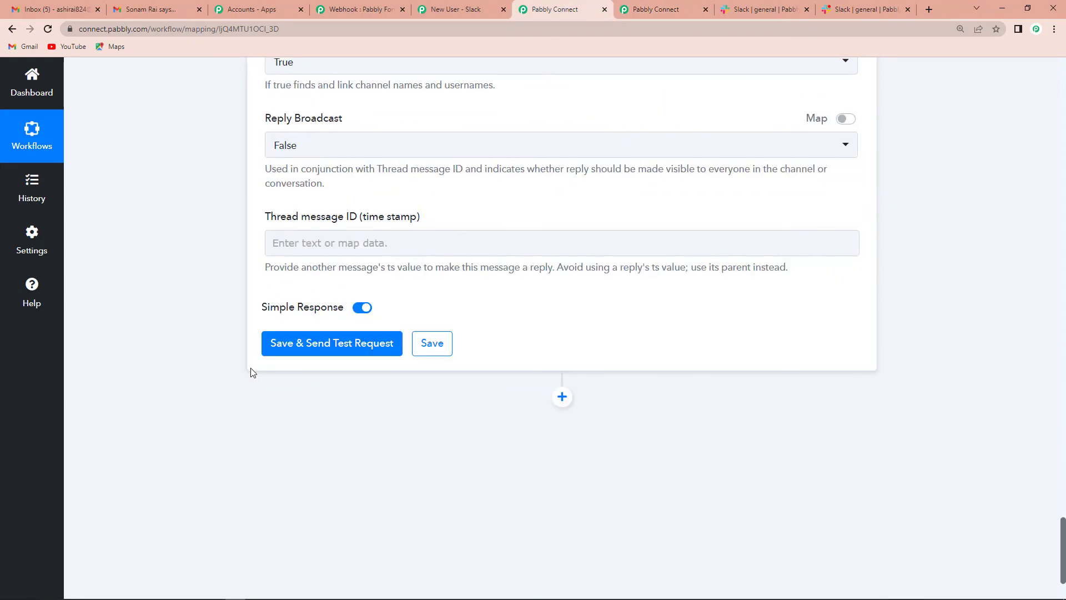
# Test the message step, getting Ok 1 with text 'Hello Dummy123', then view Slack
pyautogui.click(297, 350)
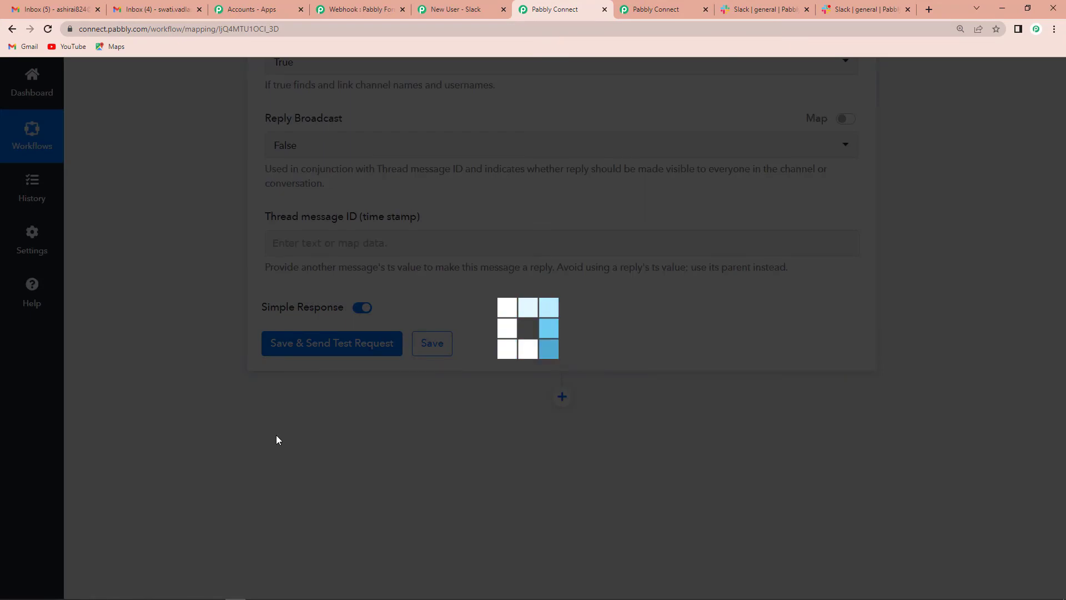
pyautogui.scroll(-5, 928, 394)
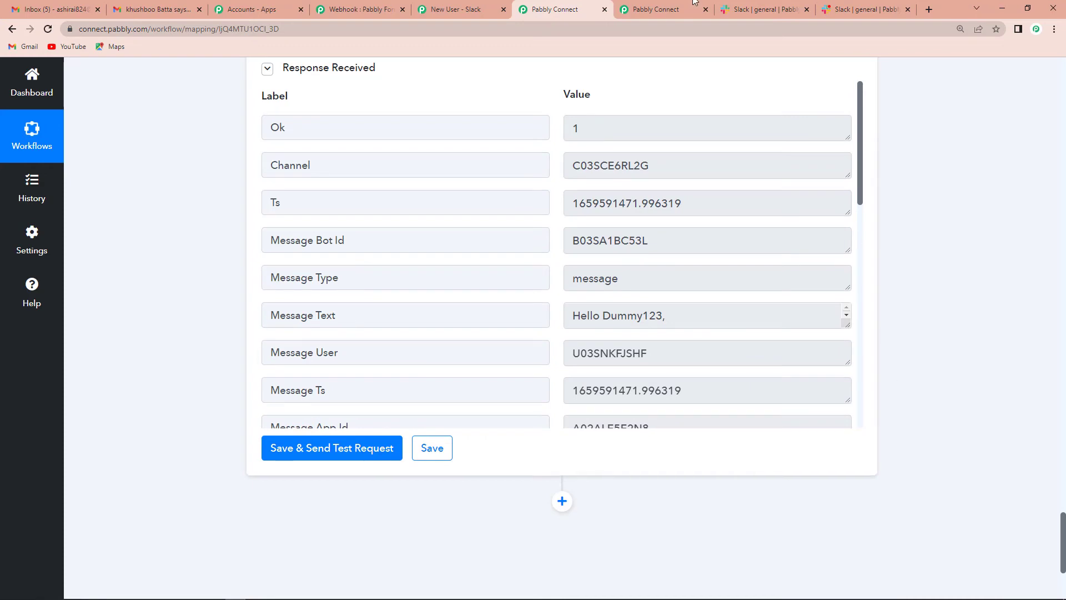
pyautogui.click(756, 11)
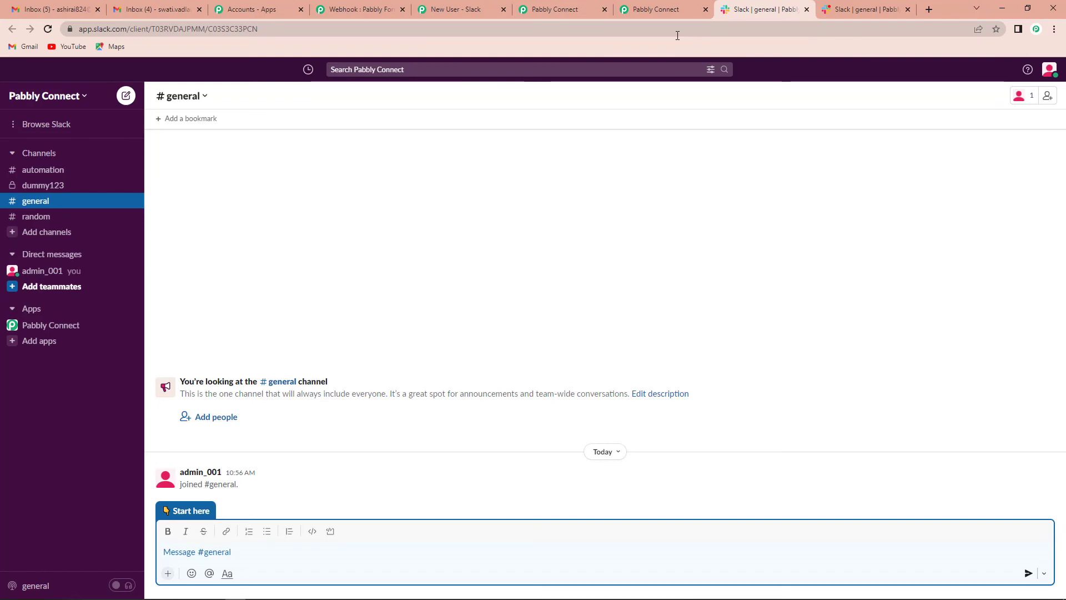
# Open the private dummy123 channel to see the Hello Dummy123 invite message
pyautogui.click(44, 185)
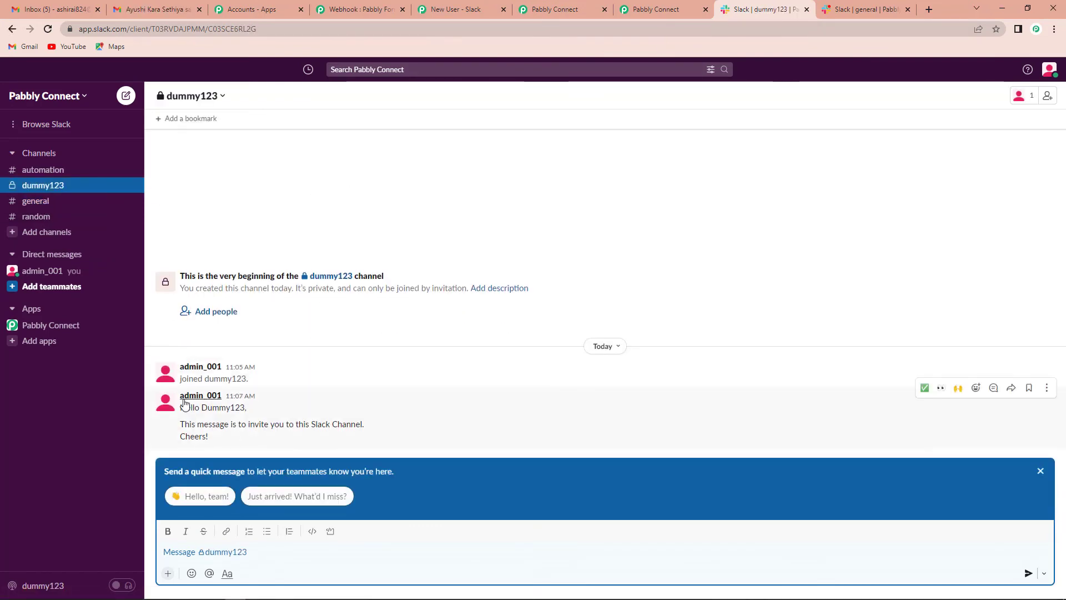
pyautogui.moveTo(187, 399)
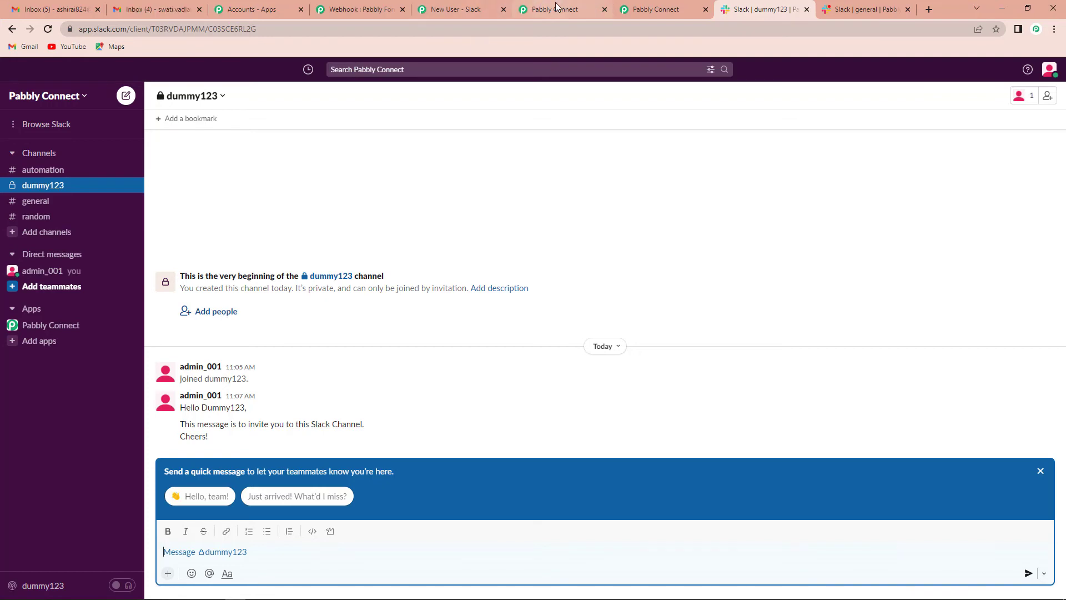
# Reload the form and enter First Name FirstName123 and a suggested Last Name
pyautogui.click(461, 9)
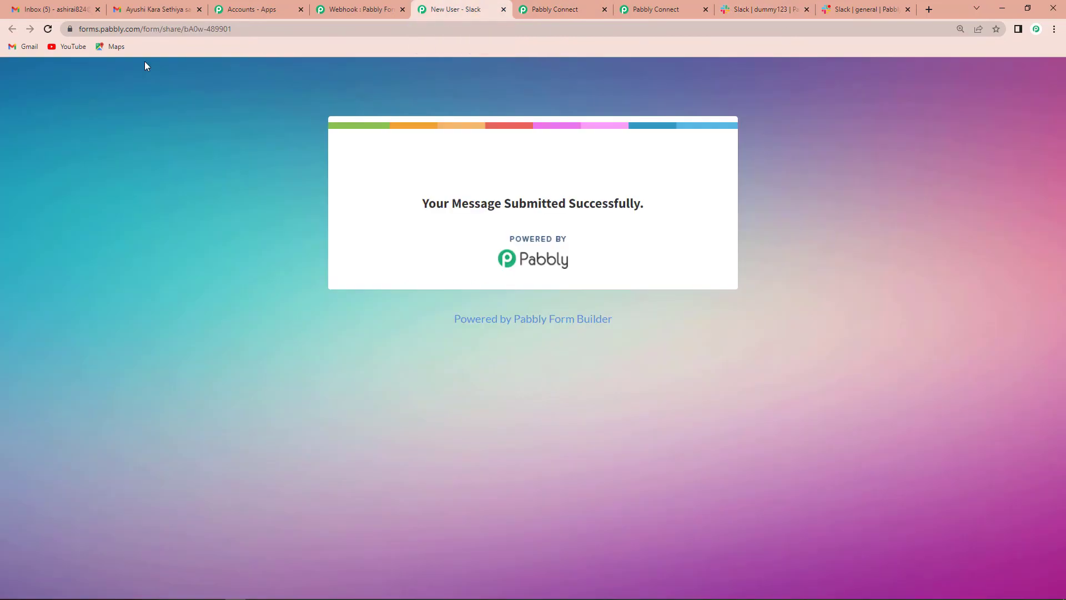
pyautogui.click(46, 33)
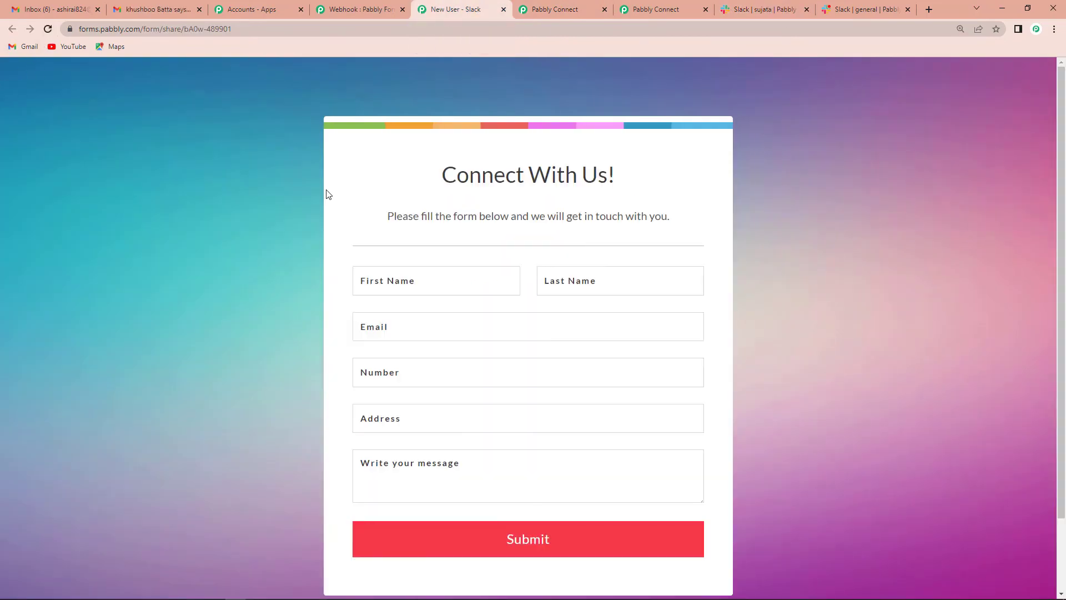
pyautogui.click(413, 288)
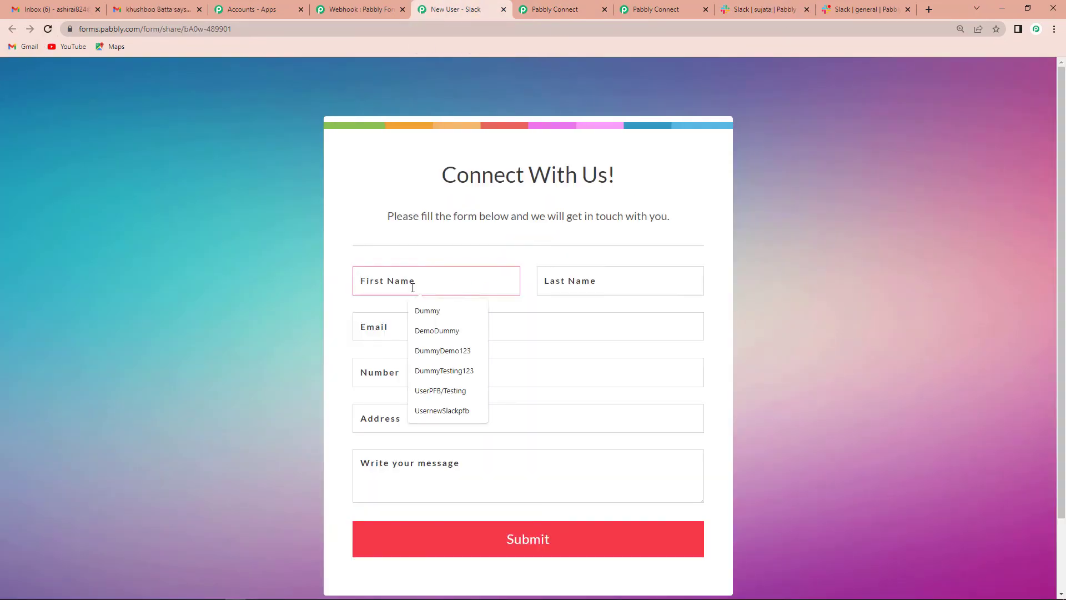
pyautogui.write('Firt')
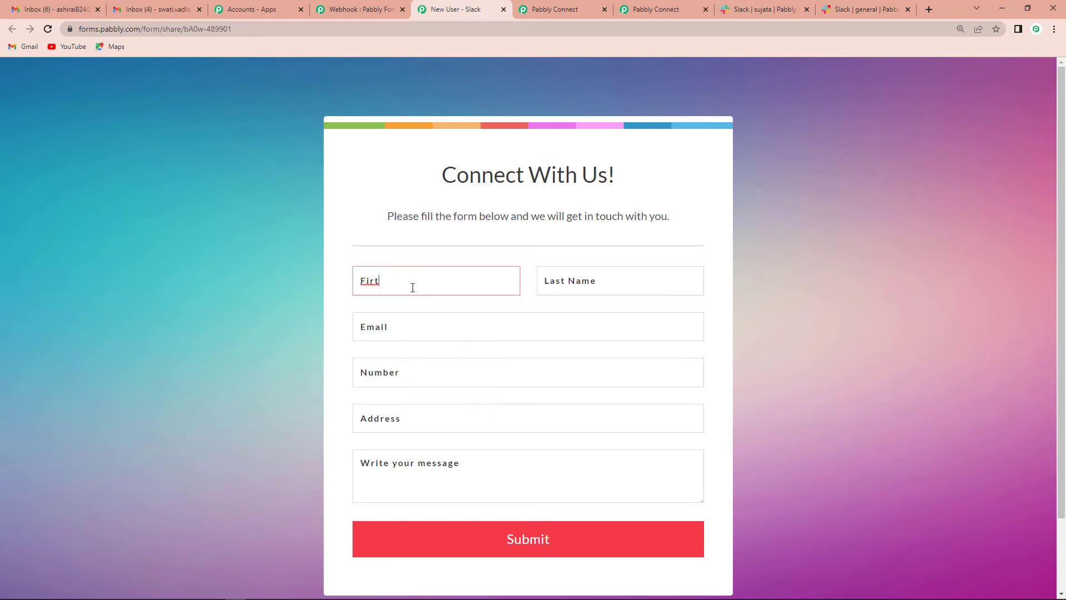
pyautogui.press('BackSpace')
pyautogui.write('stName123')
pyautogui.press('Tab')
pyautogui.write('L')
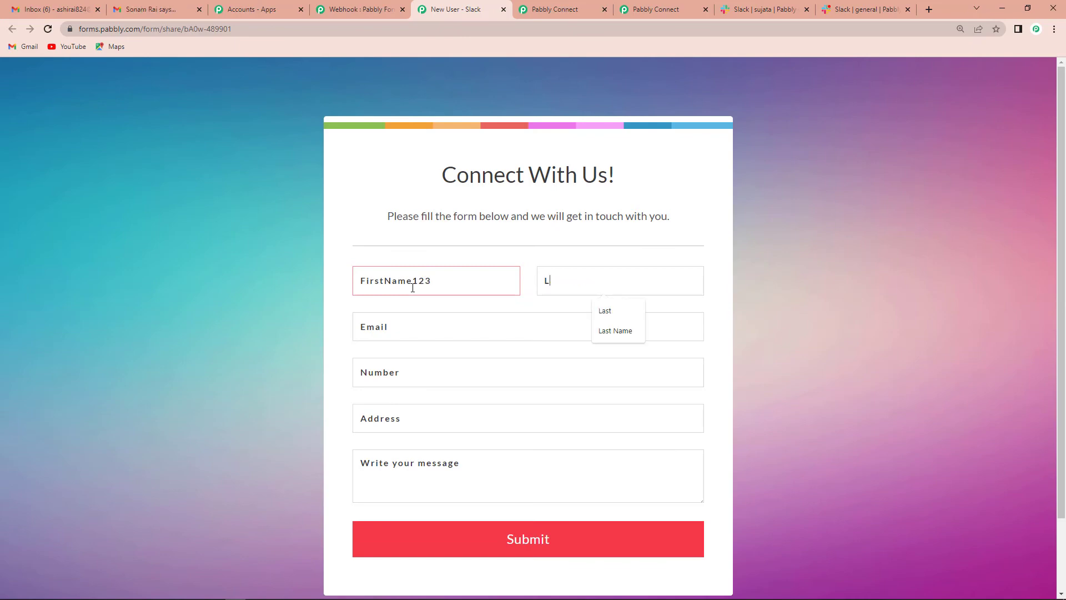
pyautogui.click(604, 335)
# Fill Email, Number and Address from suggestions, write 'Hello HI', and submit
pyautogui.click(416, 331)
pyautogui.click(449, 358)
pyautogui.click(407, 374)
pyautogui.click(413, 398)
pyautogui.click(405, 418)
pyautogui.click(420, 455)
pyautogui.click(411, 475)
pyautogui.write('Hello HI')
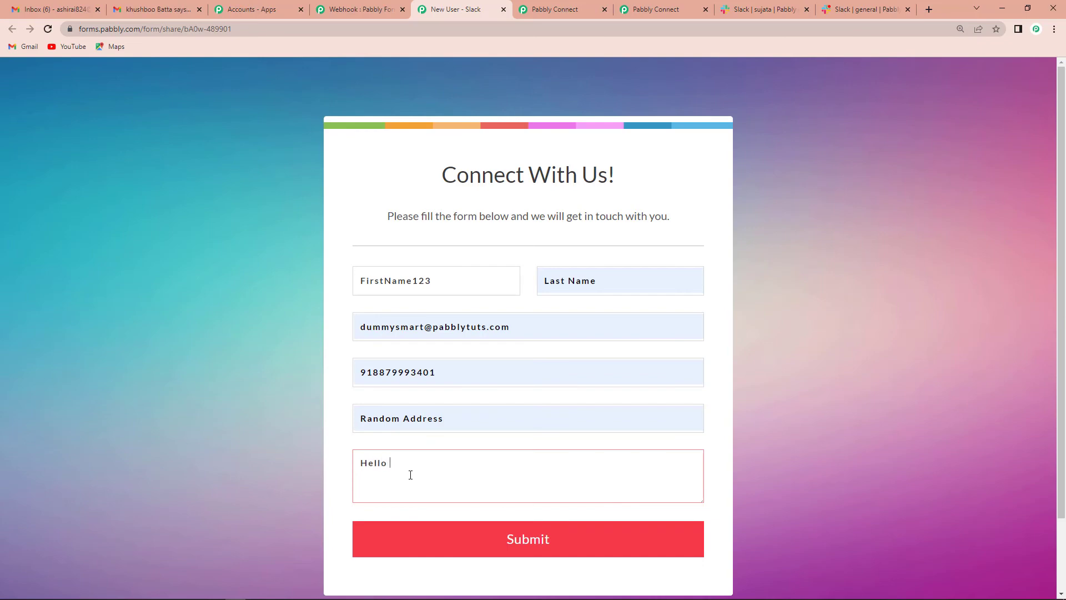
pyautogui.click(527, 543)
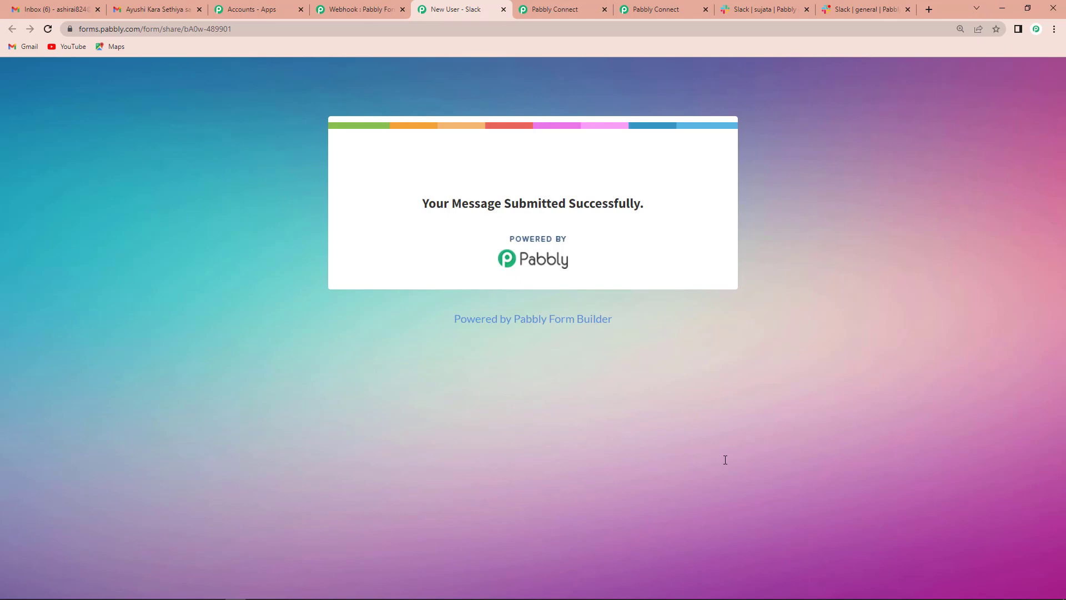
# Check Slack's new firstname123 channel for the Hello FirstName123 invite, then return to Pabbly Connect
pyautogui.click(778, 11)
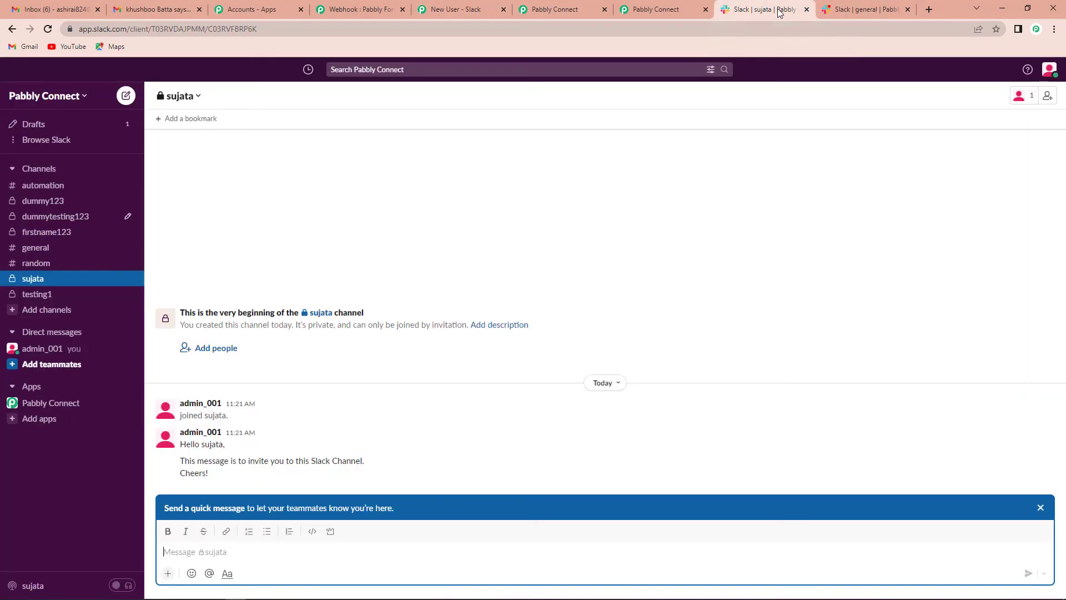
pyautogui.click(57, 237)
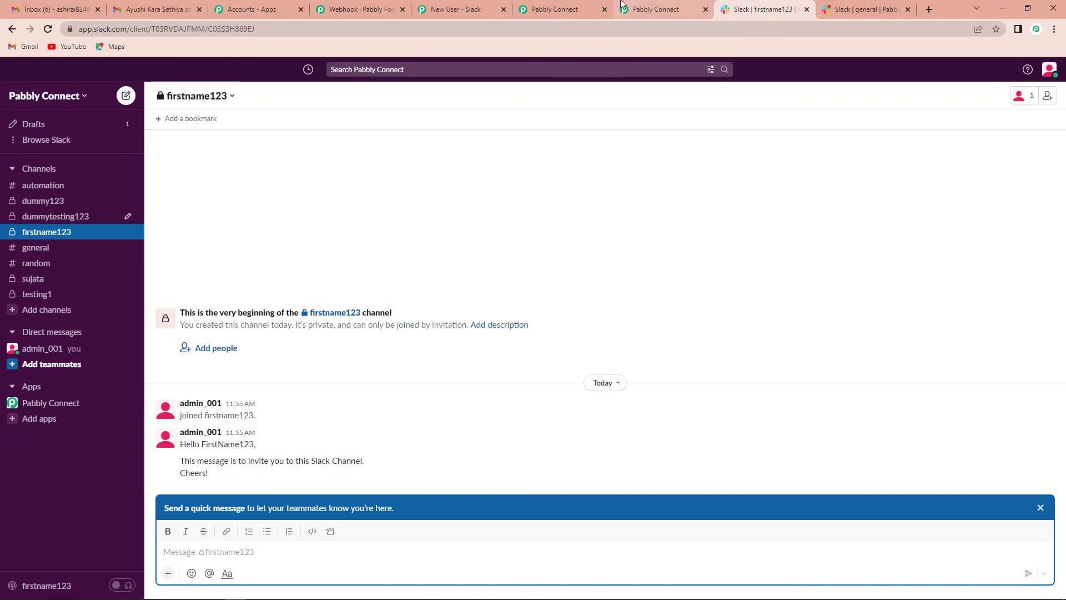
pyautogui.click(650, 10)
pyautogui.scroll(-20, 867, 283)
# Collapse the Slack Create Channel step and review the four-step workflow from Form Builder to Send Channel Message
pyautogui.scroll(13, 859, 281)
pyautogui.scroll(4, 861, 281)
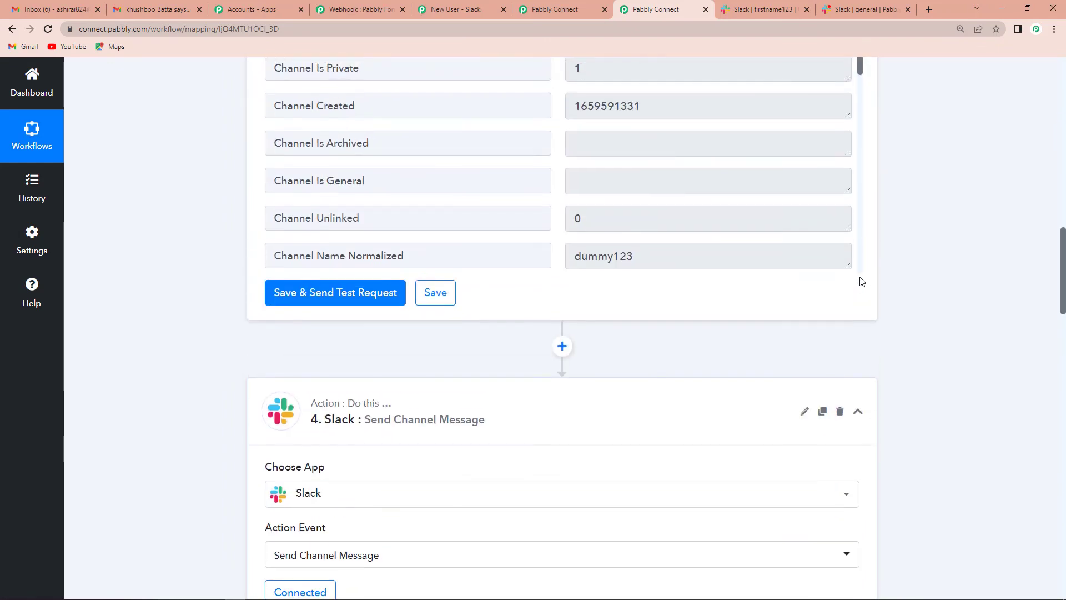
pyautogui.scroll(5, 911, 367)
pyautogui.scroll(6, 917, 347)
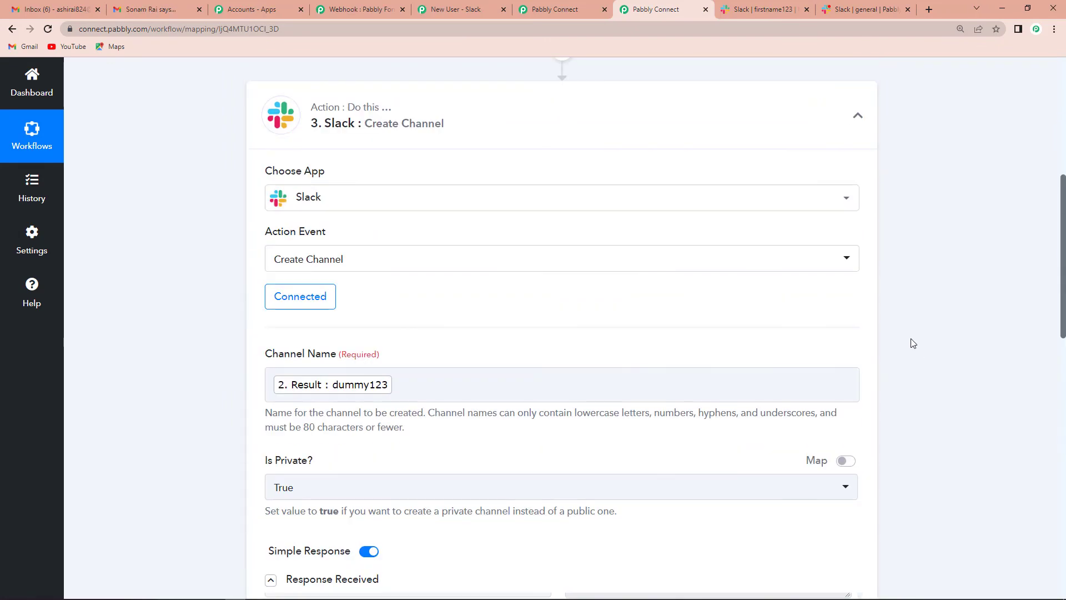
pyautogui.click(860, 114)
pyautogui.scroll(6, 832, 241)
pyautogui.scroll(1, 832, 242)
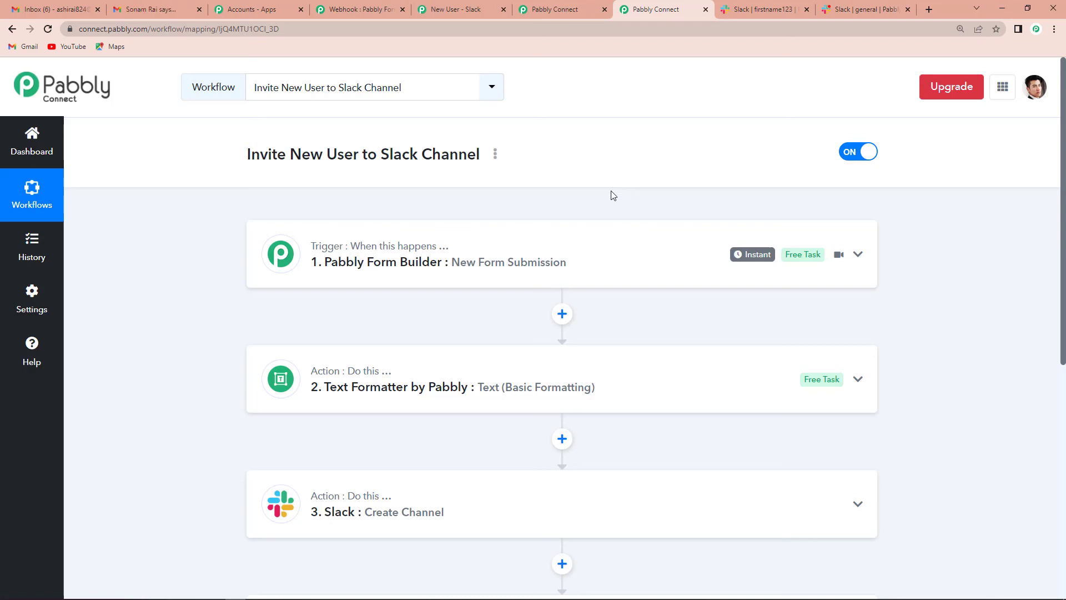
pyautogui.scroll(-1, 580, 371)
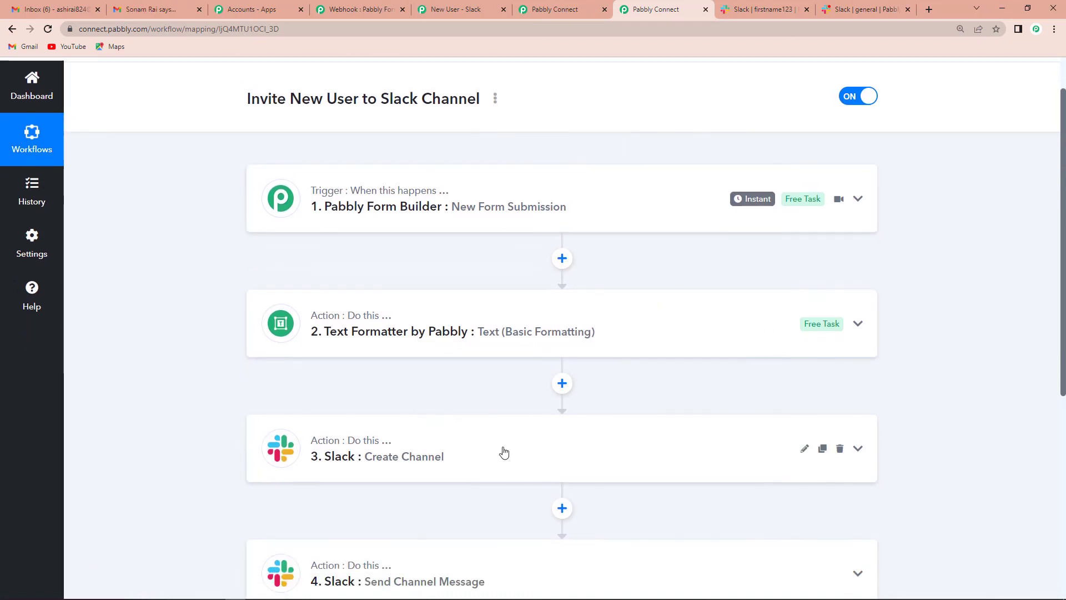
pyautogui.scroll(-2, 503, 452)
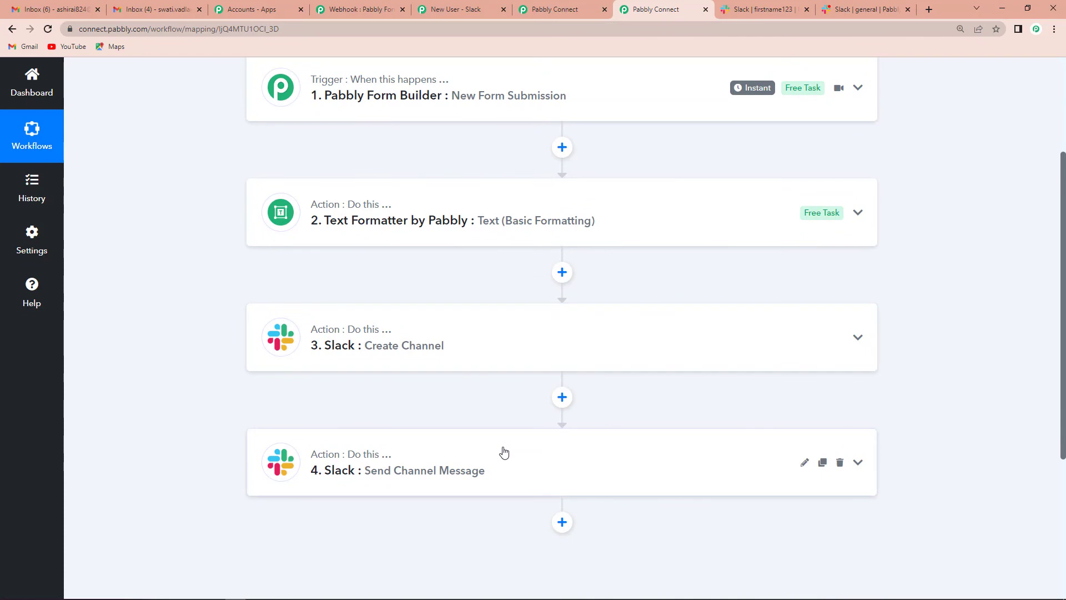